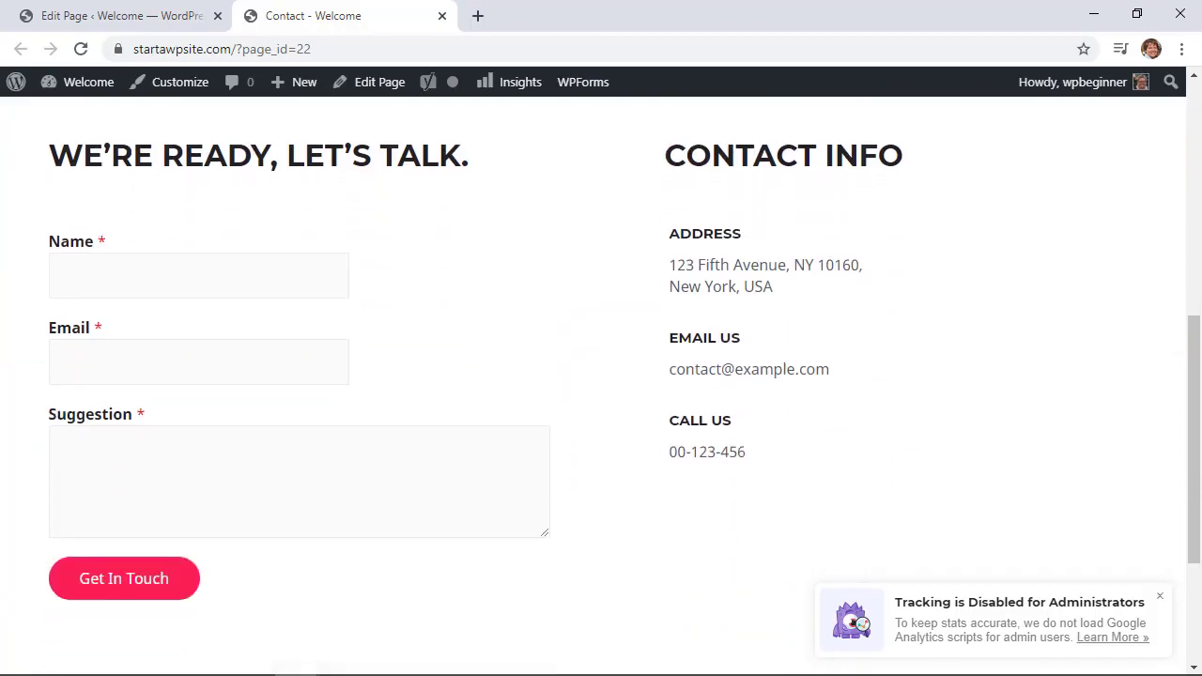
{"action": "scroll", "coordinate": [602, 385], "scroll_direction": "down", "scroll_amount": 1}
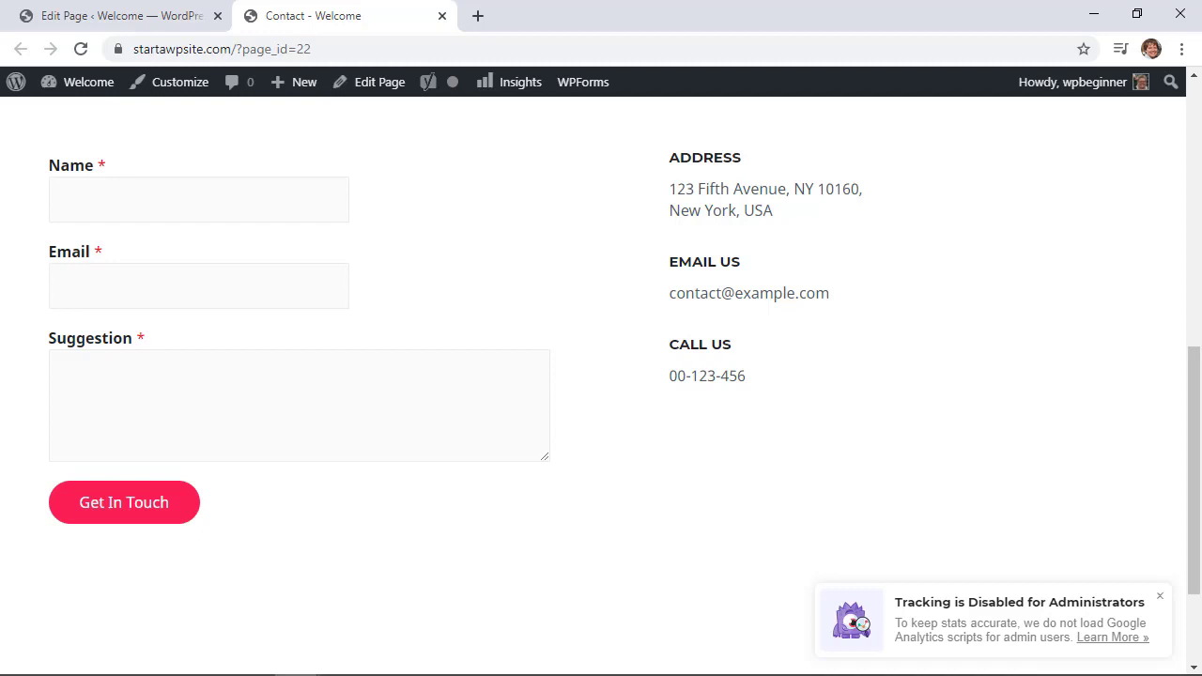
{"action": "scroll", "coordinate": [601, 386], "scroll_direction": "up", "scroll_amount": 1}
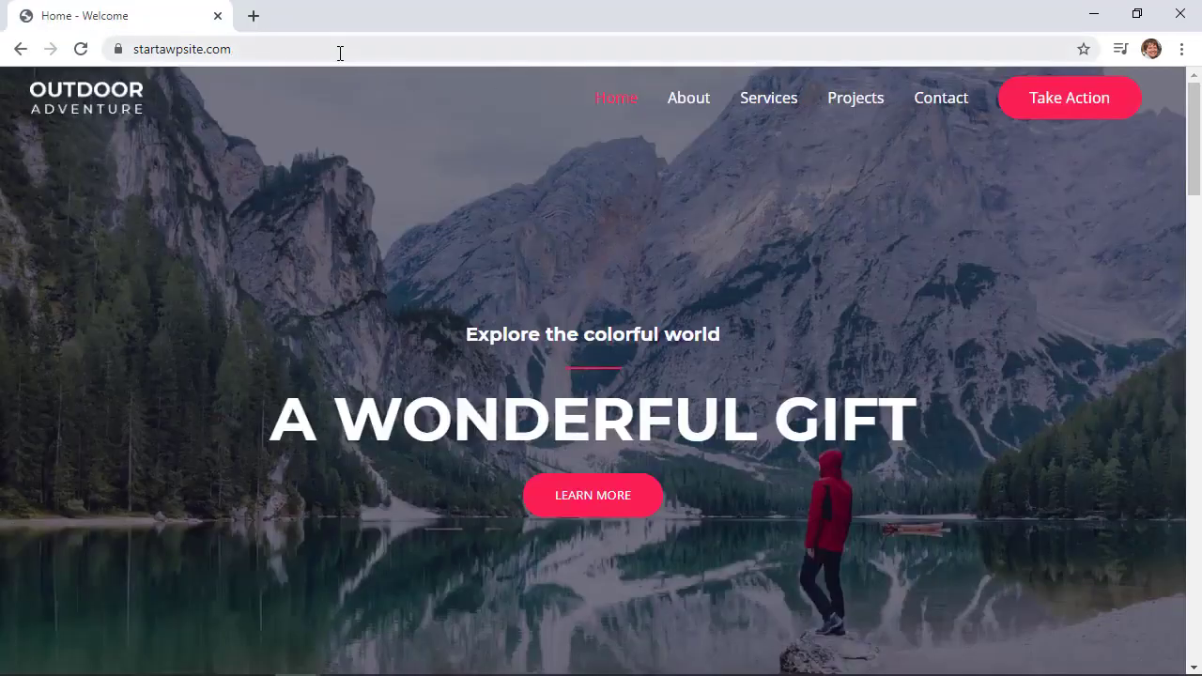
- Open the startawpsite.com/wp-admin/ login page and log in with the saved username and password
{"action": "left_click", "coordinate": [340, 53]}
{"action": "left_click", "coordinate": [340, 53]}
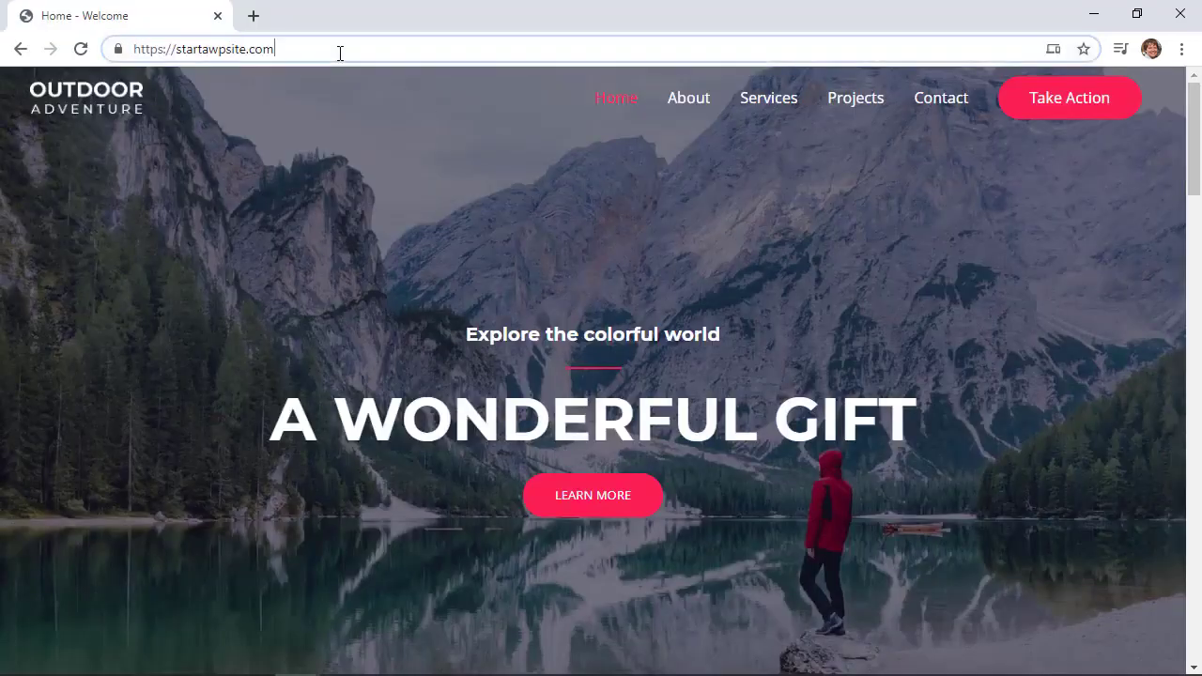
{"action": "type", "text": "/w"}
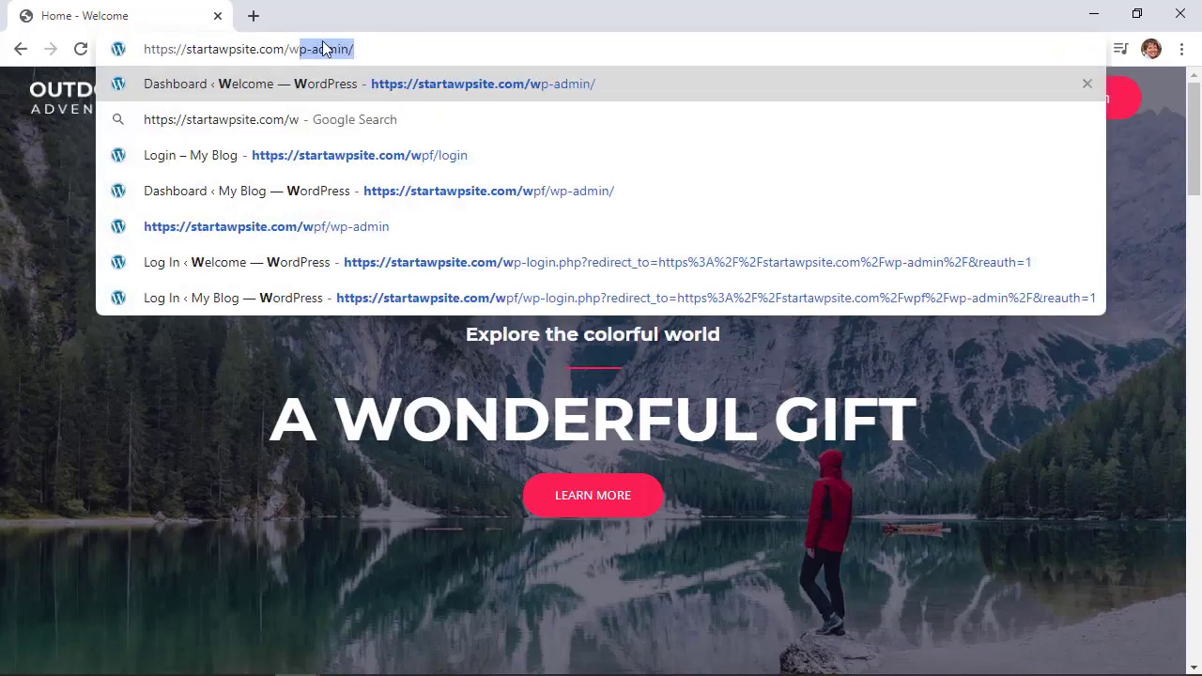
{"action": "key", "text": "Return"}
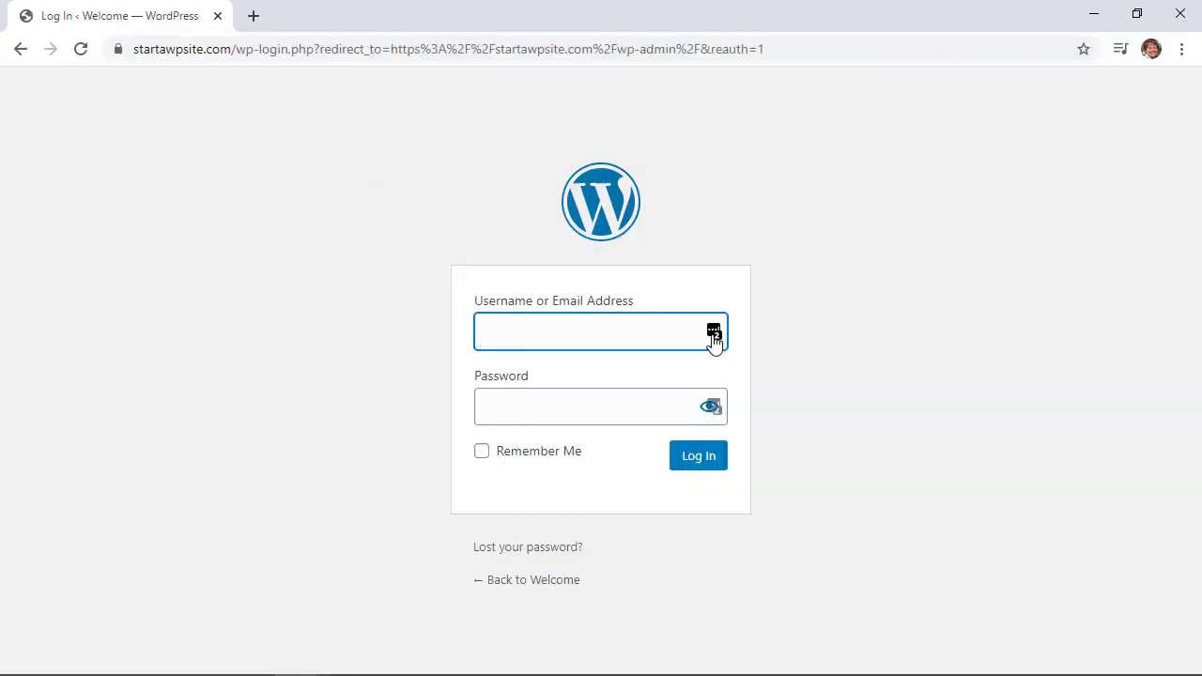
{"action": "left_click", "coordinate": [714, 335]}
{"action": "left_click", "coordinate": [687, 459]}
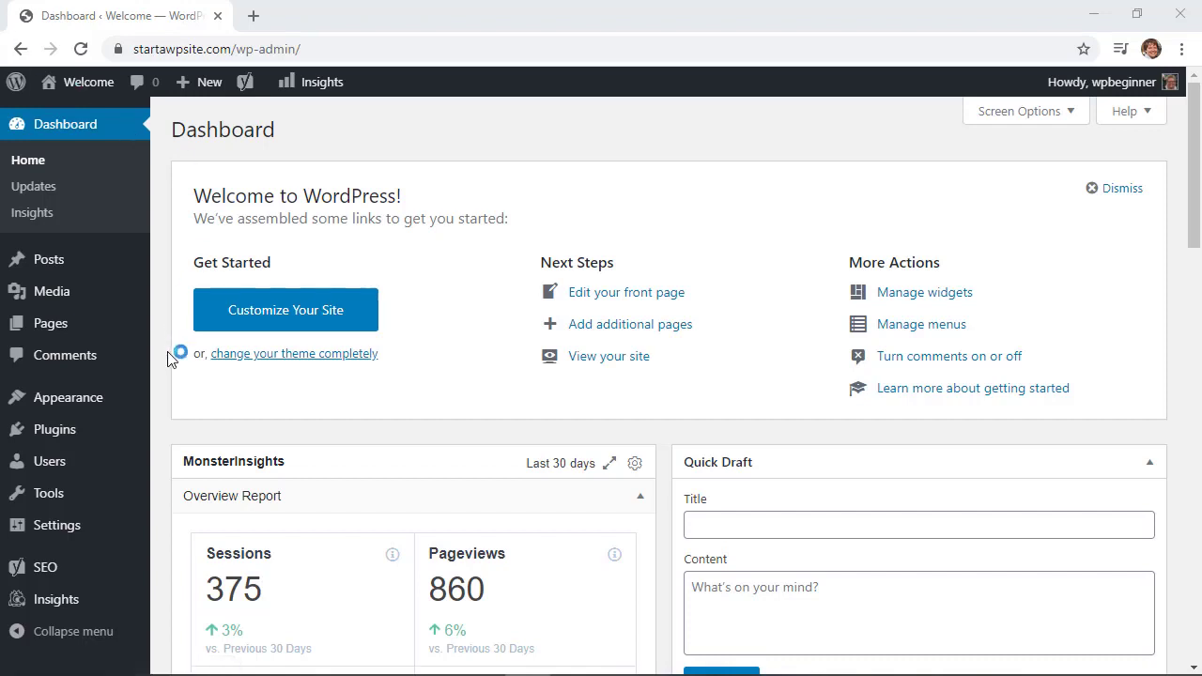
- Search the new plugins for "wpforms" and install and activate the Contact Form by WPForms plugin
{"action": "mouse_move", "coordinate": [43, 435]}
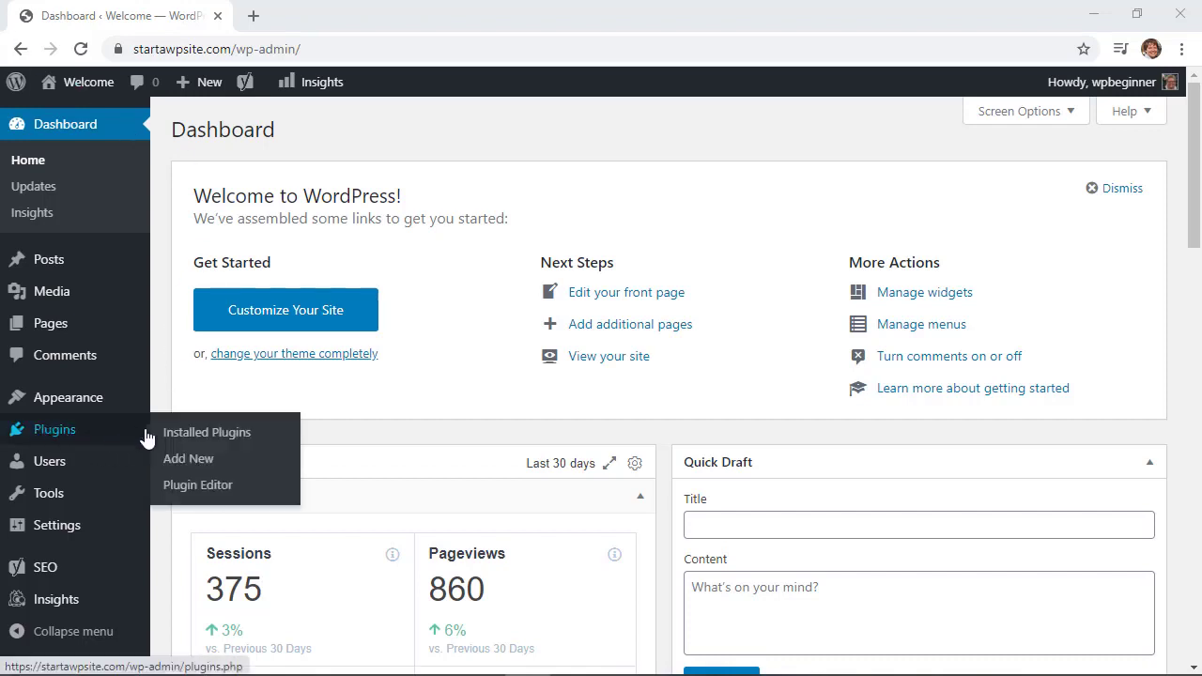
{"action": "left_click", "coordinate": [188, 460]}
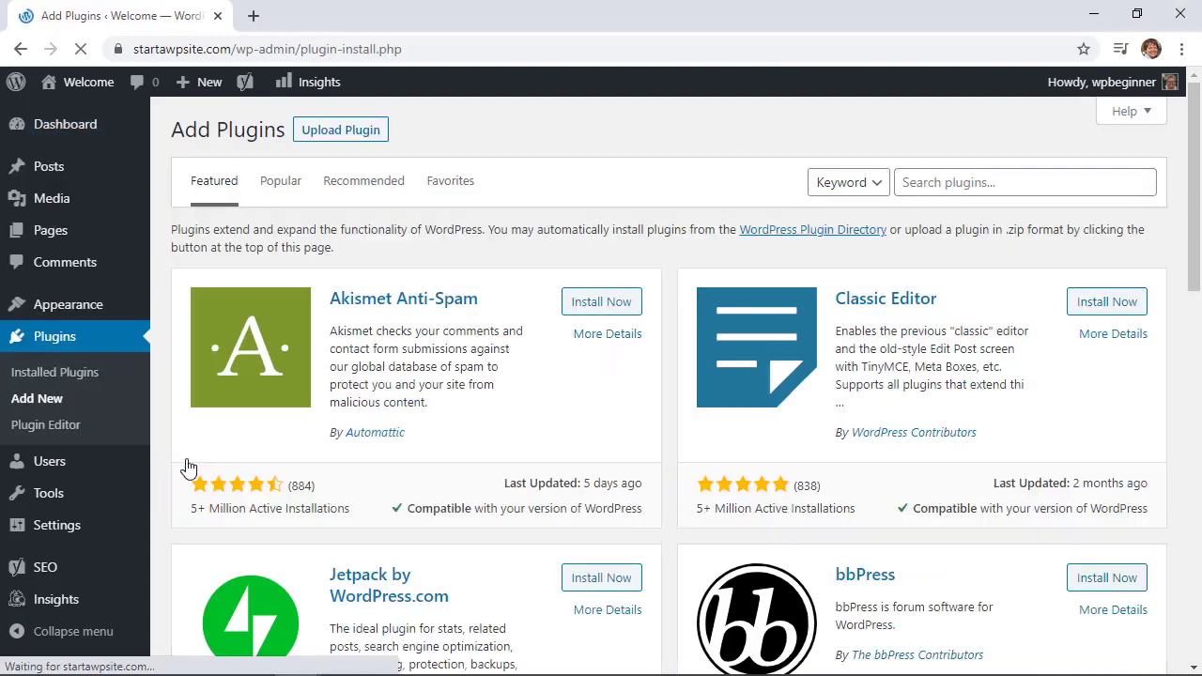
{"action": "left_click", "coordinate": [906, 182]}
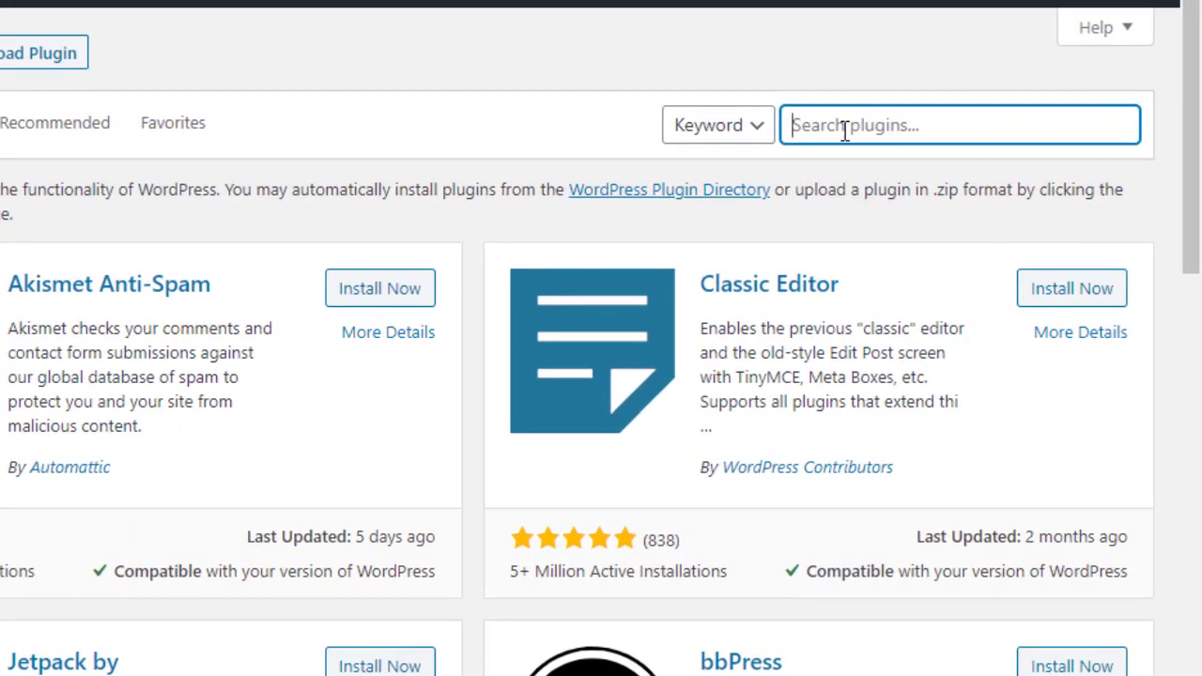
{"action": "type", "text": "wpforms"}
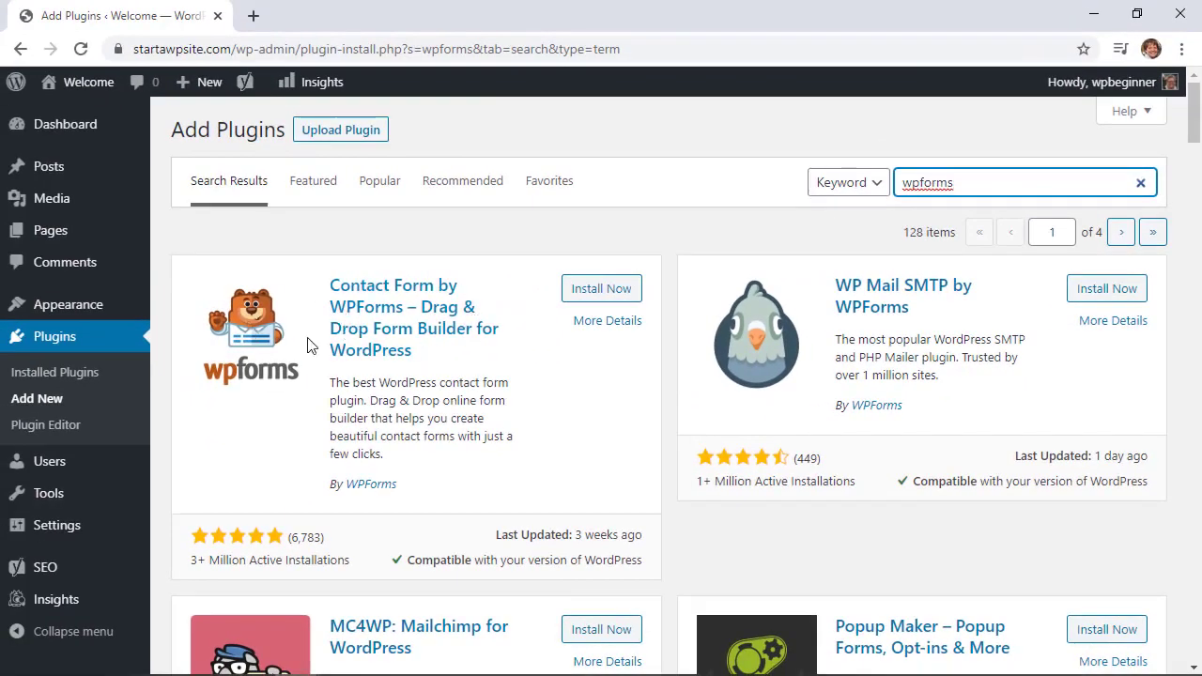
{"action": "left_click", "coordinate": [587, 291]}
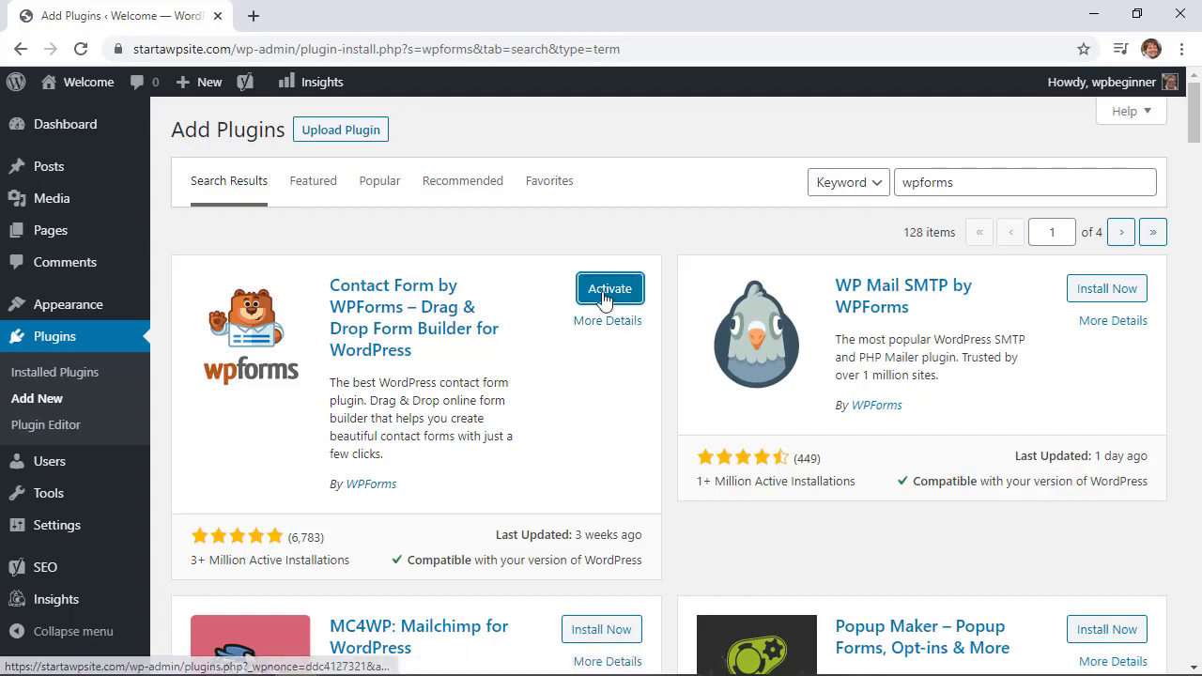
{"action": "left_click", "coordinate": [606, 297]}
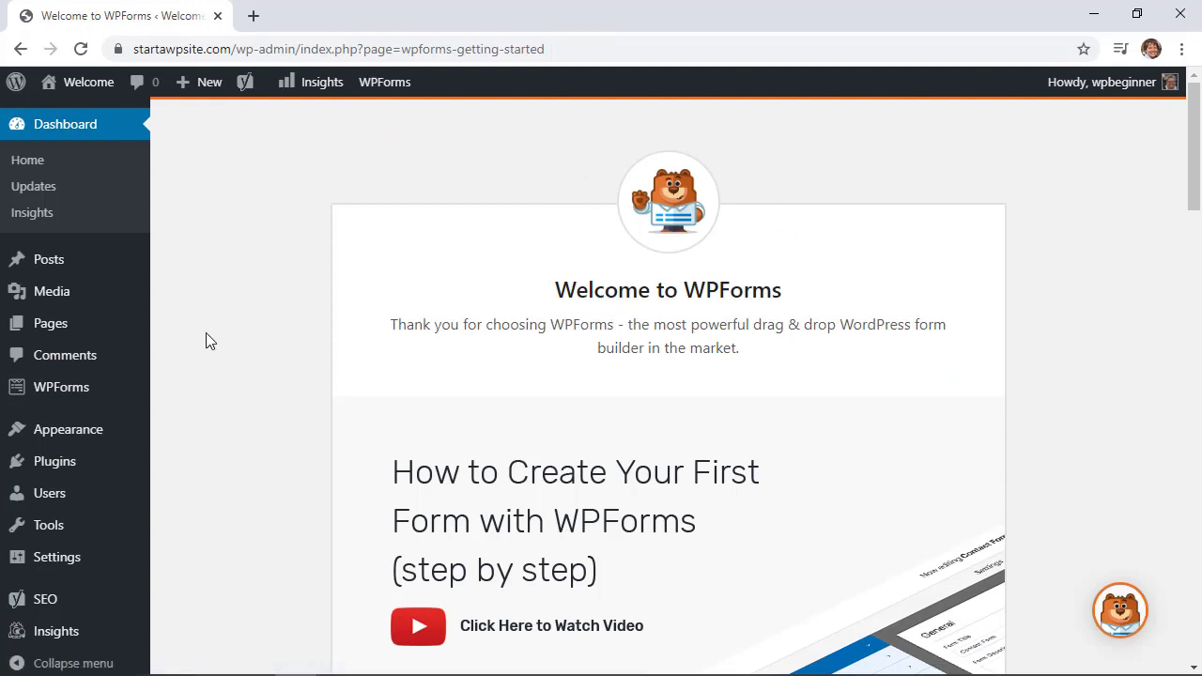
- Start a new WPForms form and name it "Contact Us"
{"action": "scroll", "coordinate": [180, 344], "scroll_direction": "down", "scroll_amount": 3}
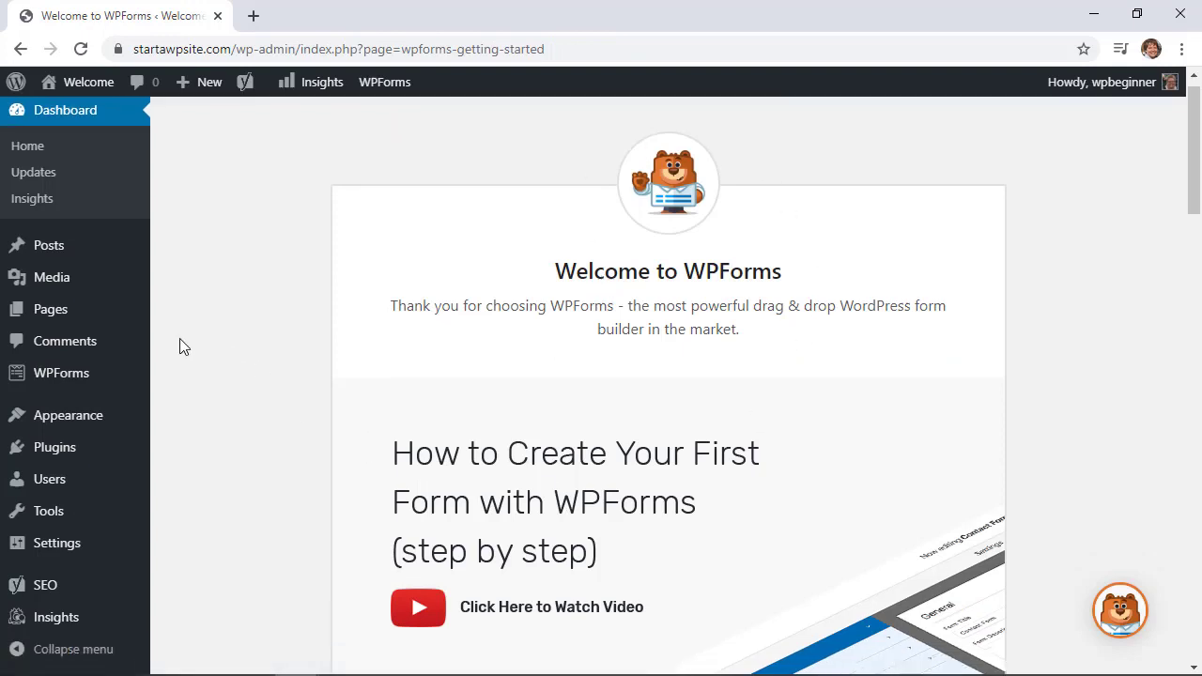
{"action": "scroll", "coordinate": [286, 498], "scroll_direction": "down", "scroll_amount": 1}
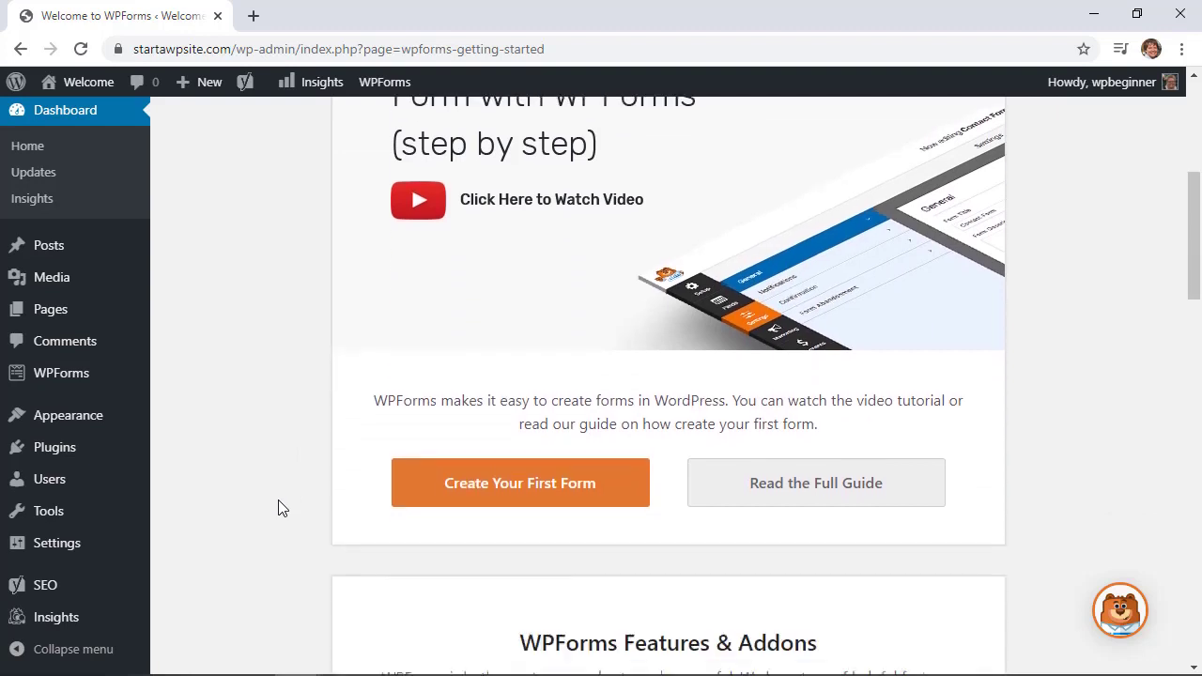
{"action": "scroll", "coordinate": [486, 525], "scroll_direction": "up", "scroll_amount": 2}
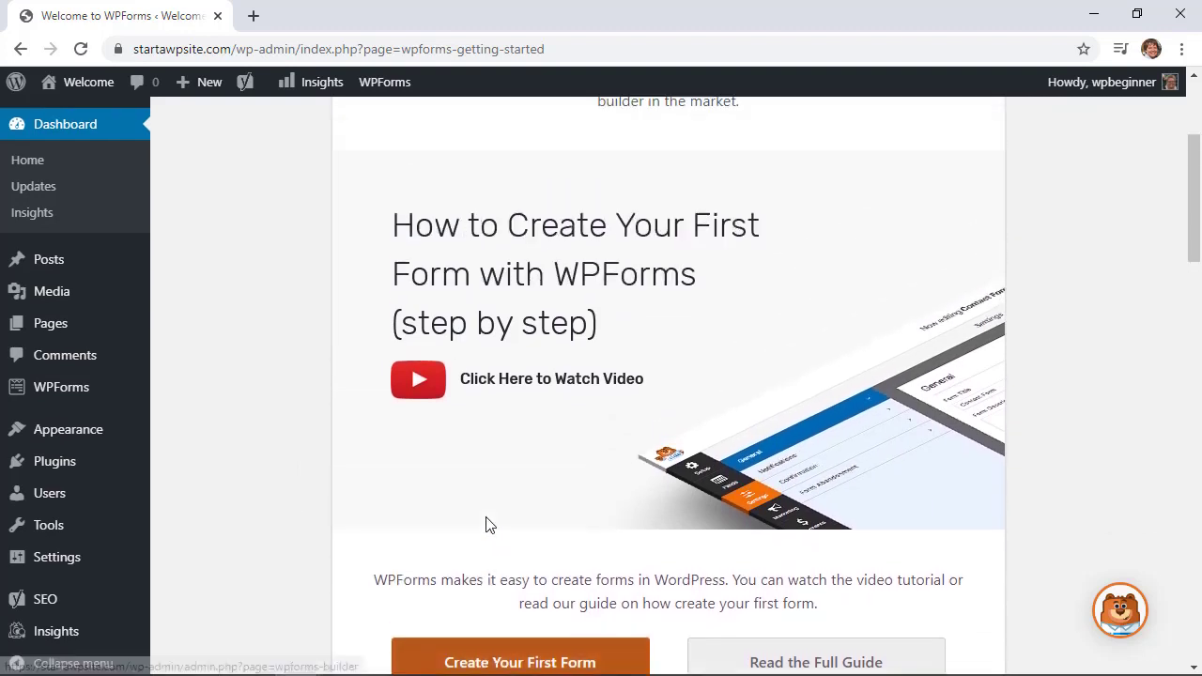
{"action": "mouse_move", "coordinate": [45, 393]}
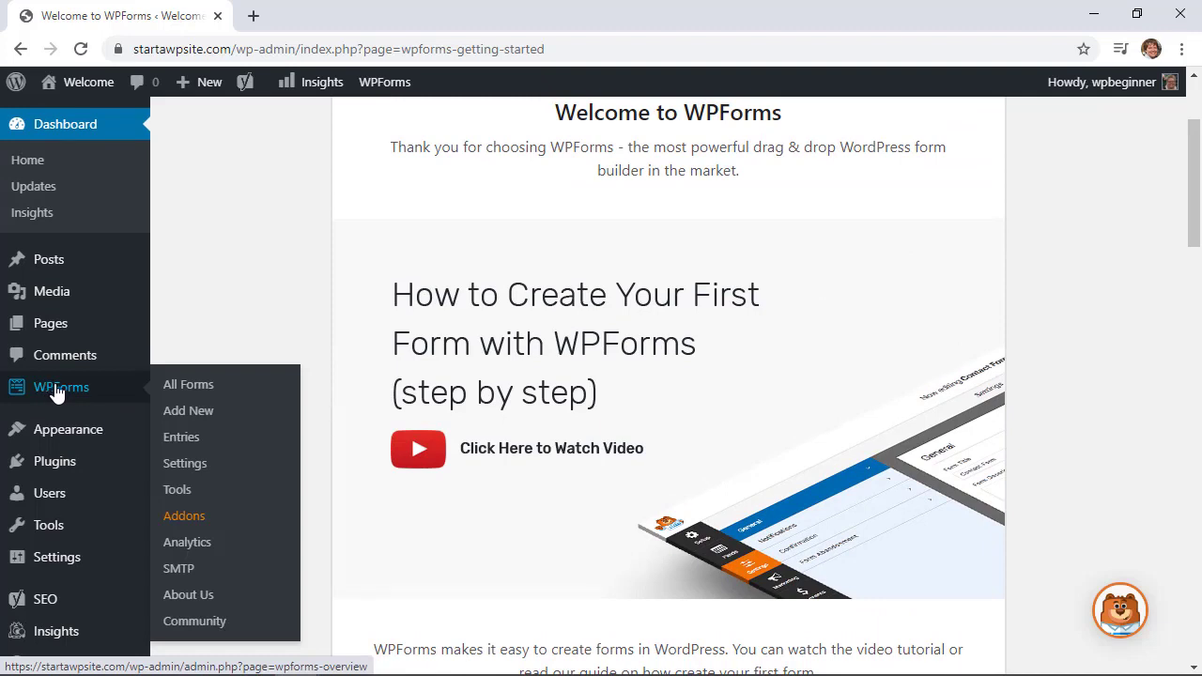
{"action": "left_click", "coordinate": [194, 418]}
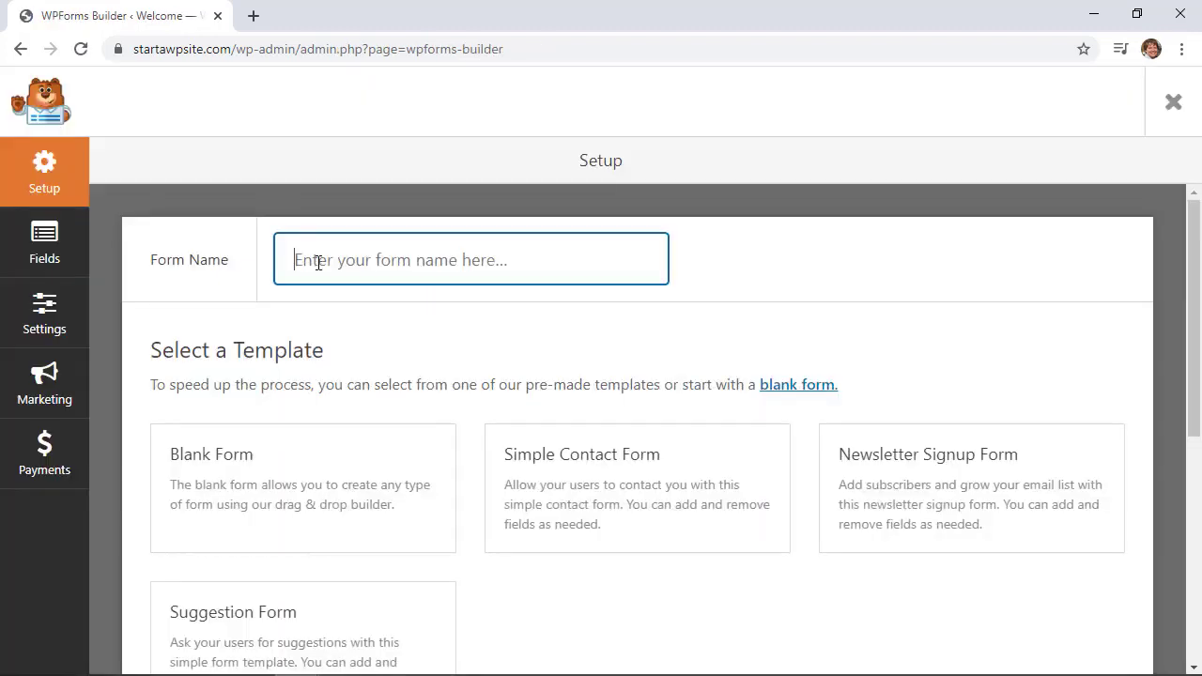
{"action": "type", "text": "Contact Us"}
- Look through the available form templates and create the form from the Simple Contact Form template
{"action": "scroll", "coordinate": [122, 380], "scroll_direction": "down", "scroll_amount": 1}
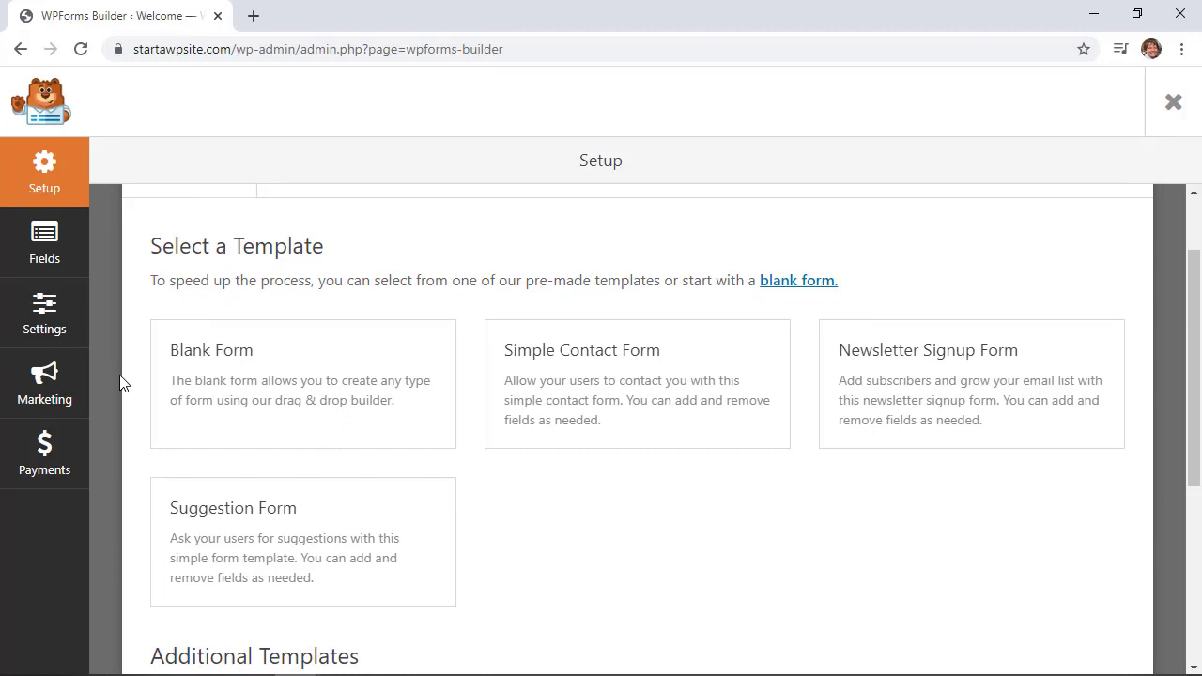
{"action": "mouse_move", "coordinate": [220, 379]}
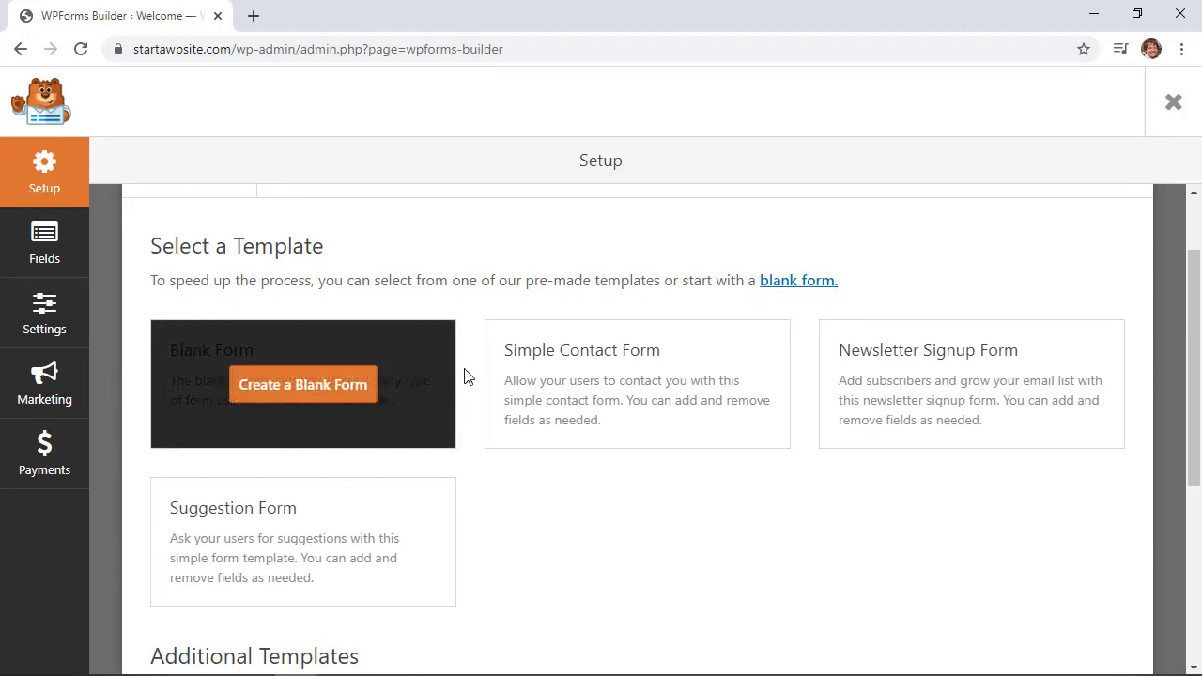
{"action": "mouse_move", "coordinate": [523, 367]}
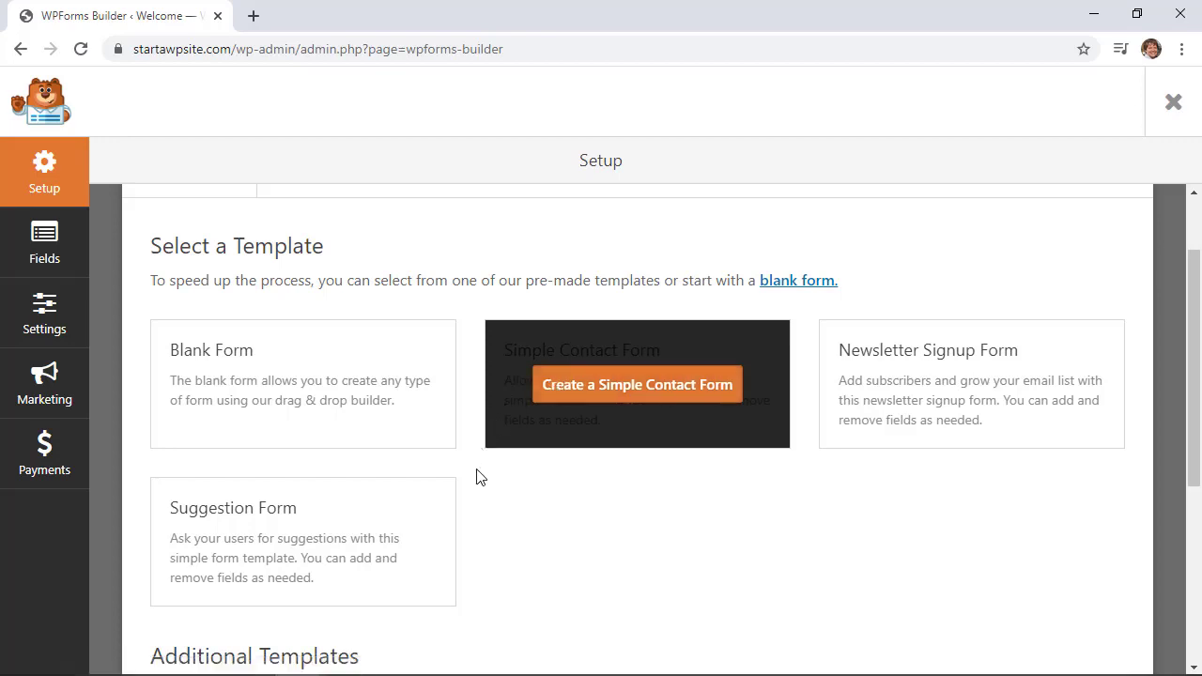
{"action": "scroll", "coordinate": [476, 479], "scroll_direction": "down", "scroll_amount": 1}
{"action": "mouse_move", "coordinate": [885, 356]}
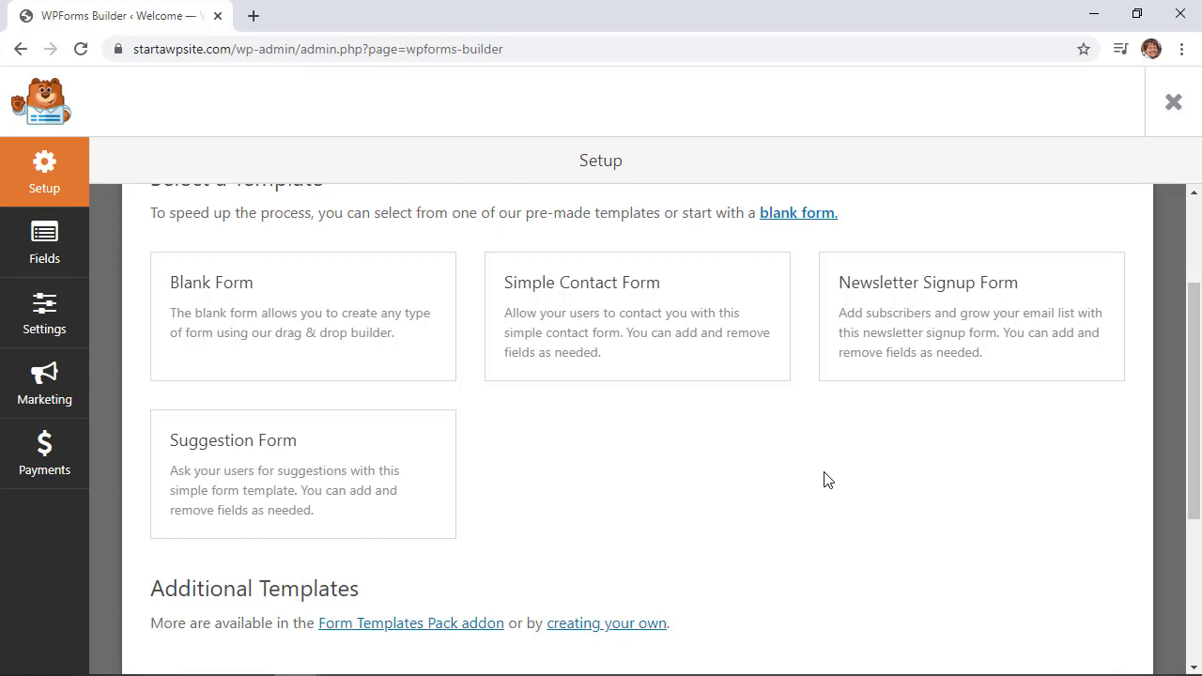
{"action": "scroll", "coordinate": [827, 480], "scroll_direction": "down", "scroll_amount": 1}
{"action": "scroll", "coordinate": [827, 480], "scroll_direction": "down", "scroll_amount": 1}
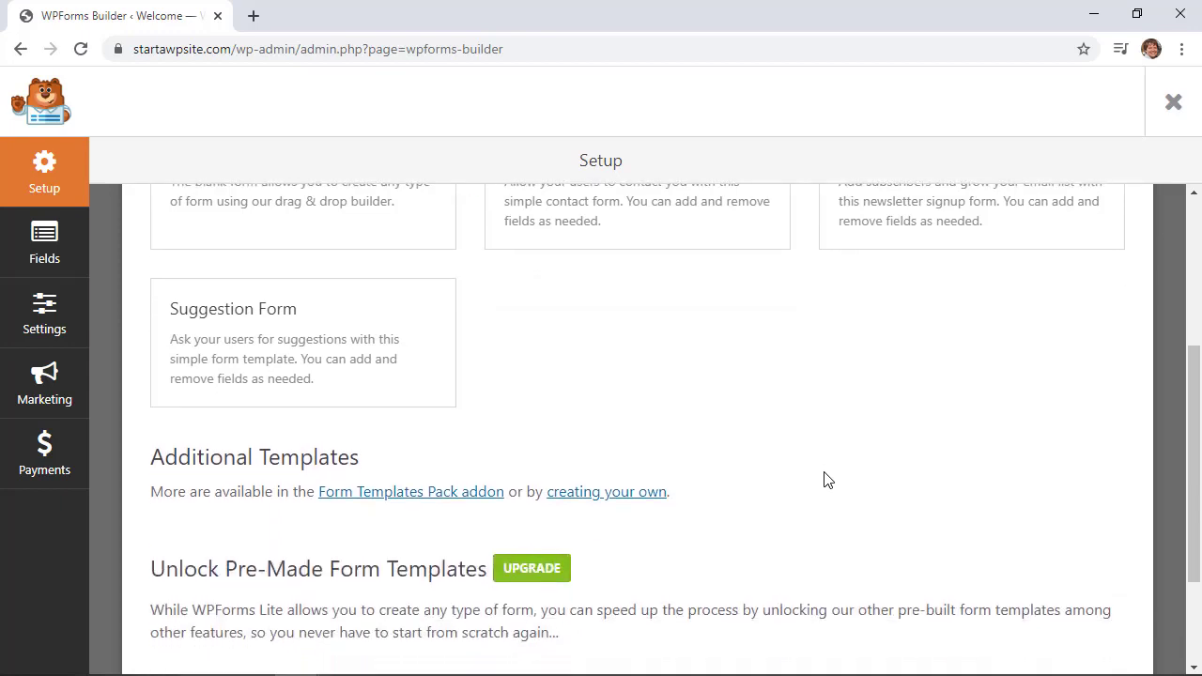
{"action": "scroll", "coordinate": [827, 480], "scroll_direction": "down", "scroll_amount": 2}
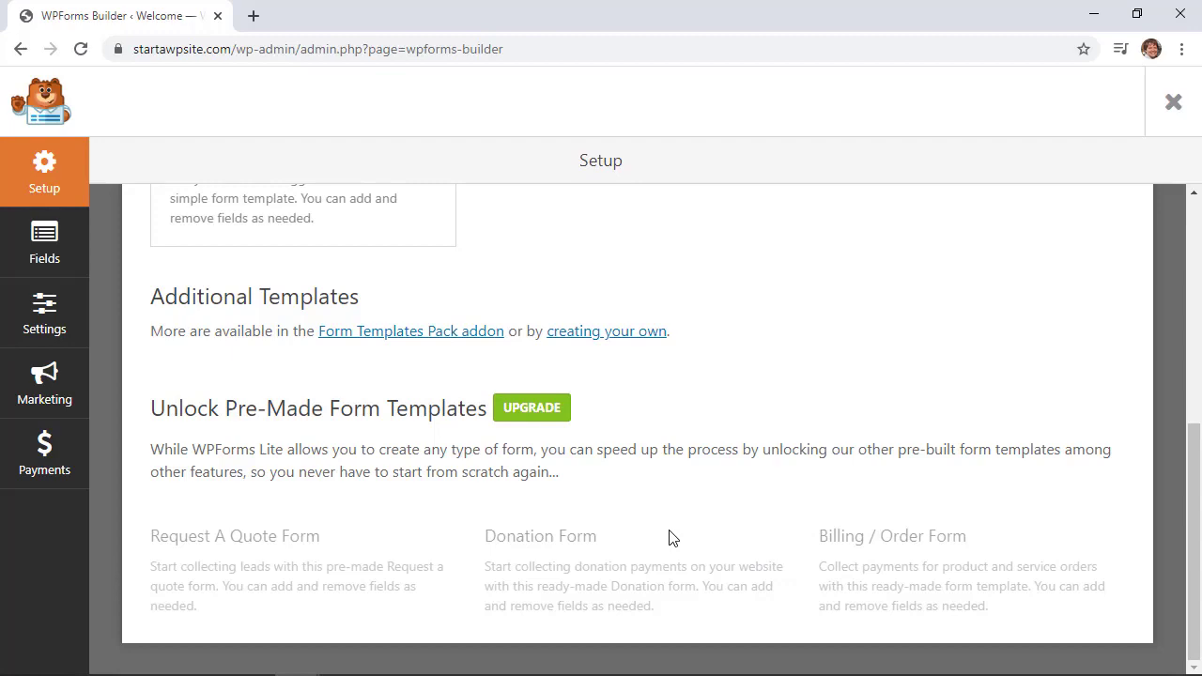
{"action": "scroll", "coordinate": [670, 531], "scroll_direction": "up", "scroll_amount": 1}
{"action": "scroll", "coordinate": [669, 531], "scroll_direction": "down", "scroll_amount": 1}
{"action": "scroll", "coordinate": [652, 505], "scroll_direction": "up", "scroll_amount": 4}
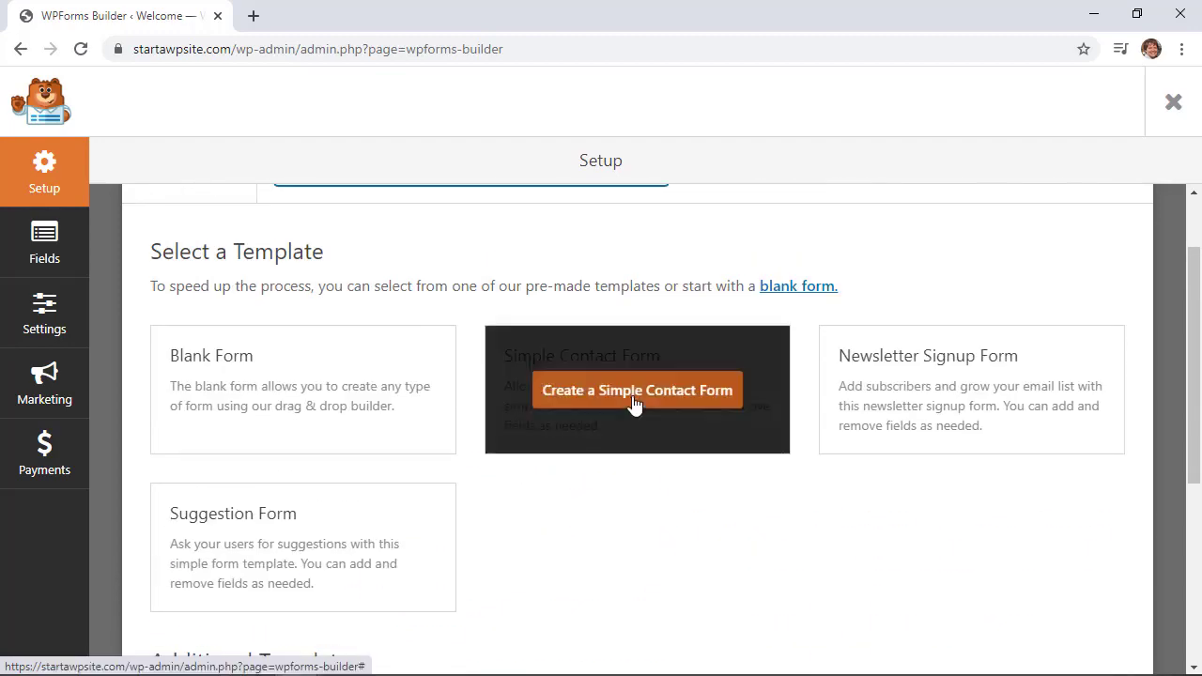
{"action": "left_click", "coordinate": [635, 402]}
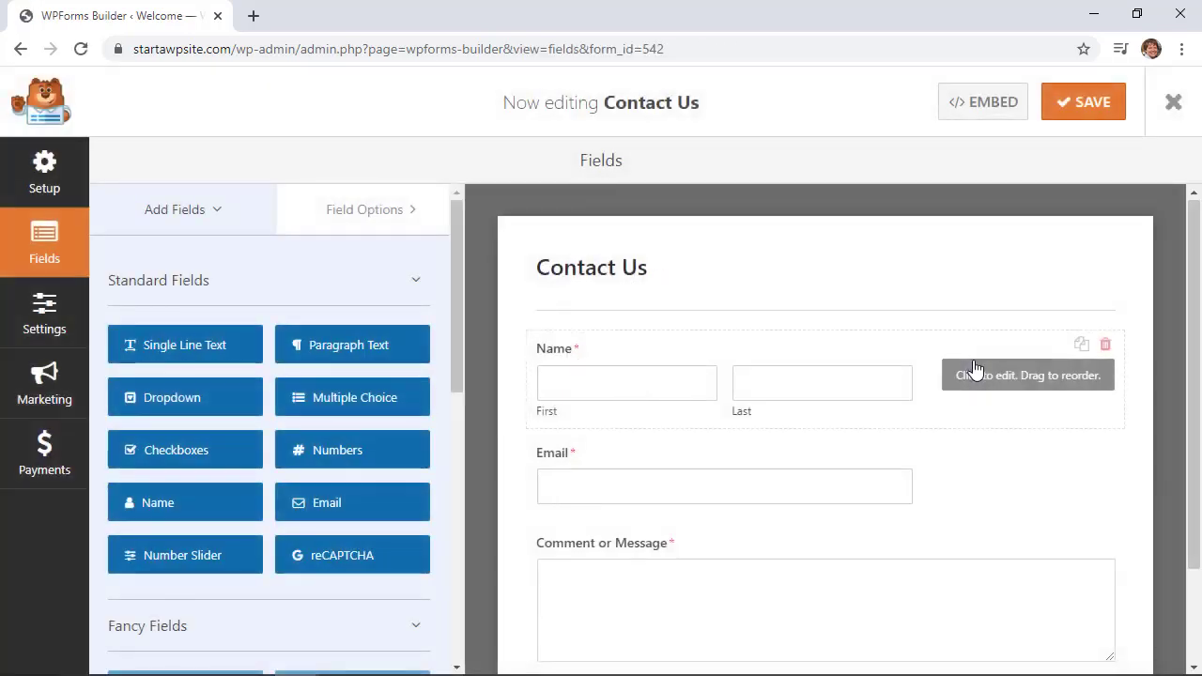
- Change the format of the form's Name field to Simple
{"action": "scroll", "coordinate": [975, 368], "scroll_direction": "down", "scroll_amount": 2}
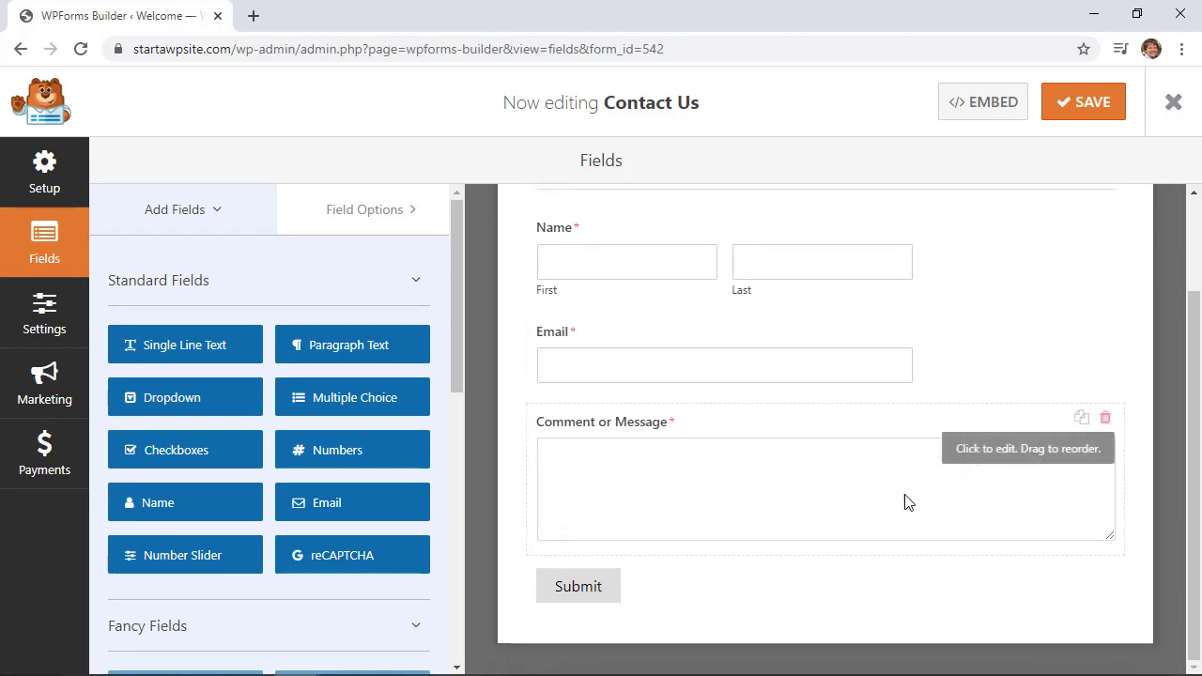
{"action": "scroll", "coordinate": [636, 279], "scroll_direction": "up", "scroll_amount": 1}
{"action": "left_click", "coordinate": [597, 269]}
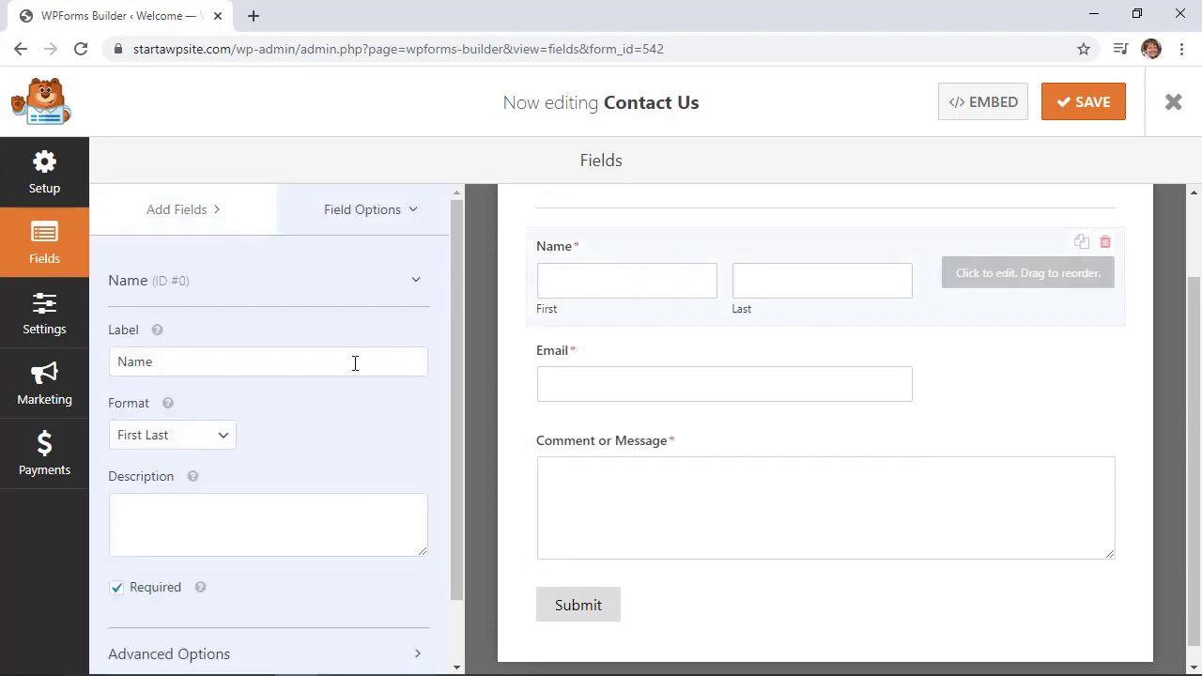
{"action": "left_click", "coordinate": [188, 439]}
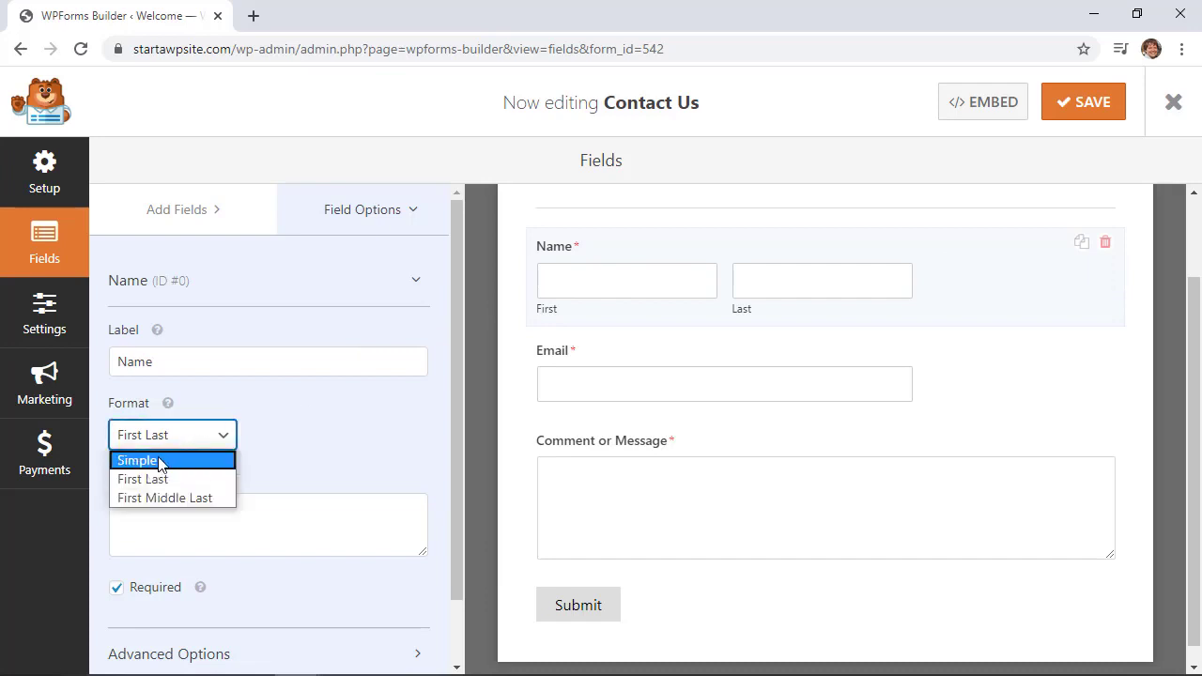
{"action": "left_click", "coordinate": [162, 460]}
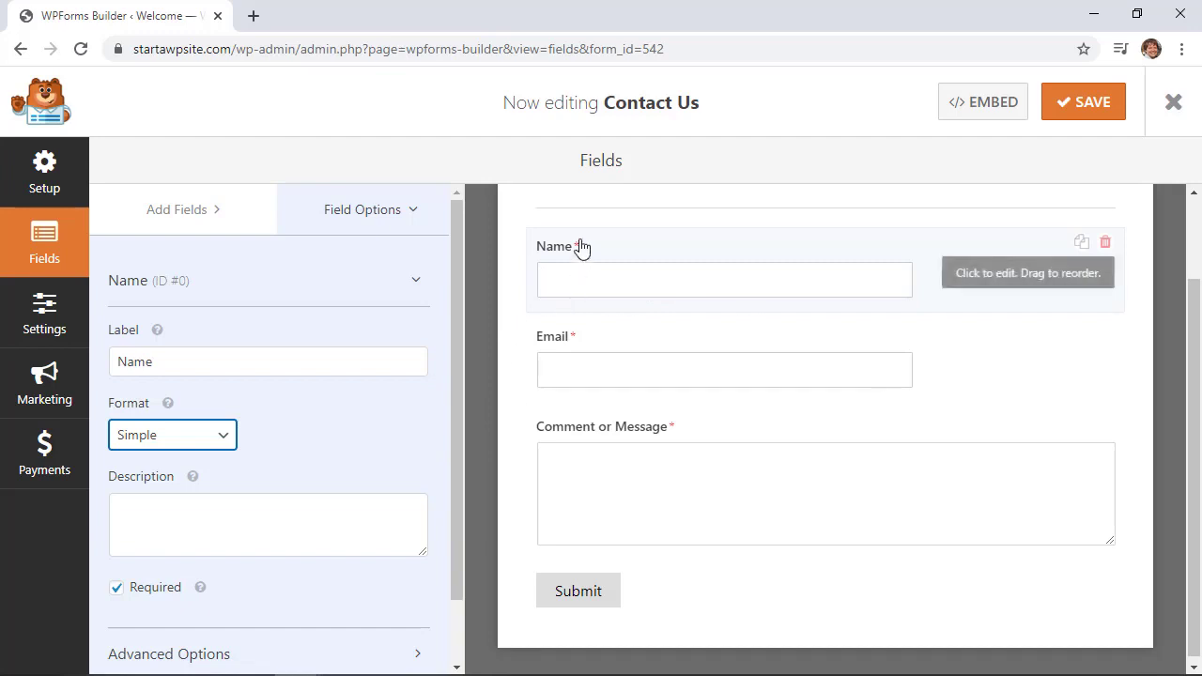
{"action": "scroll", "coordinate": [393, 420], "scroll_direction": "down", "scroll_amount": 1}
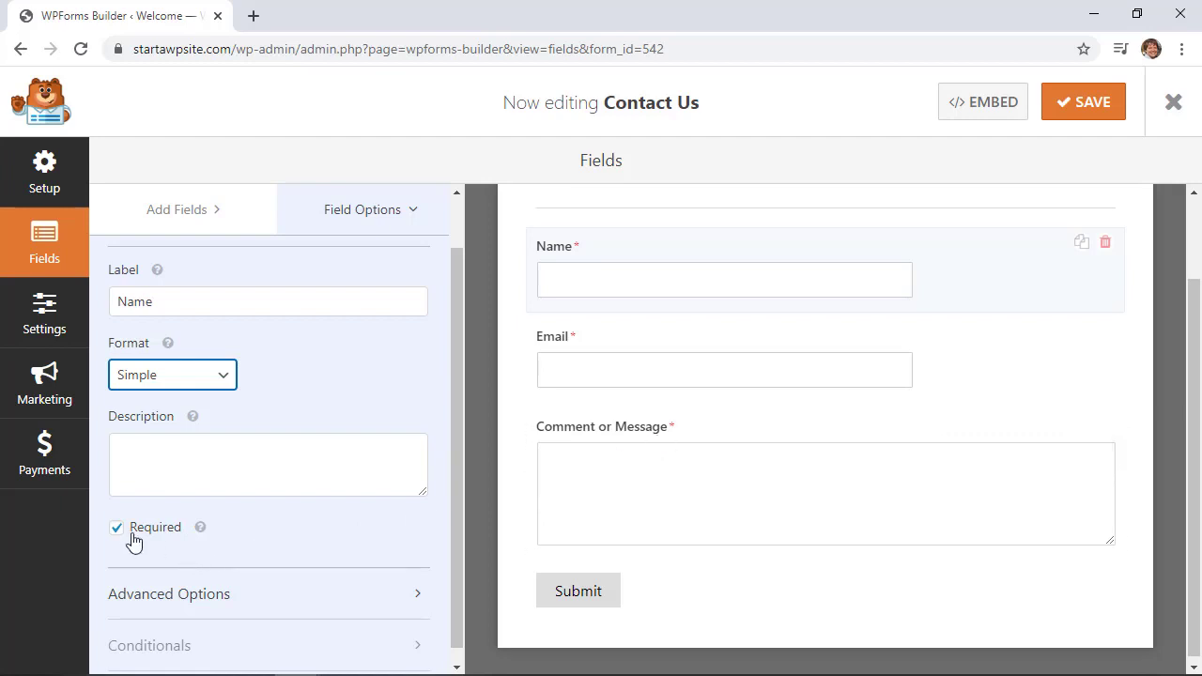
- Change the label of the Comment or Message field to "Suggestion"
{"action": "left_click", "coordinate": [597, 429]}
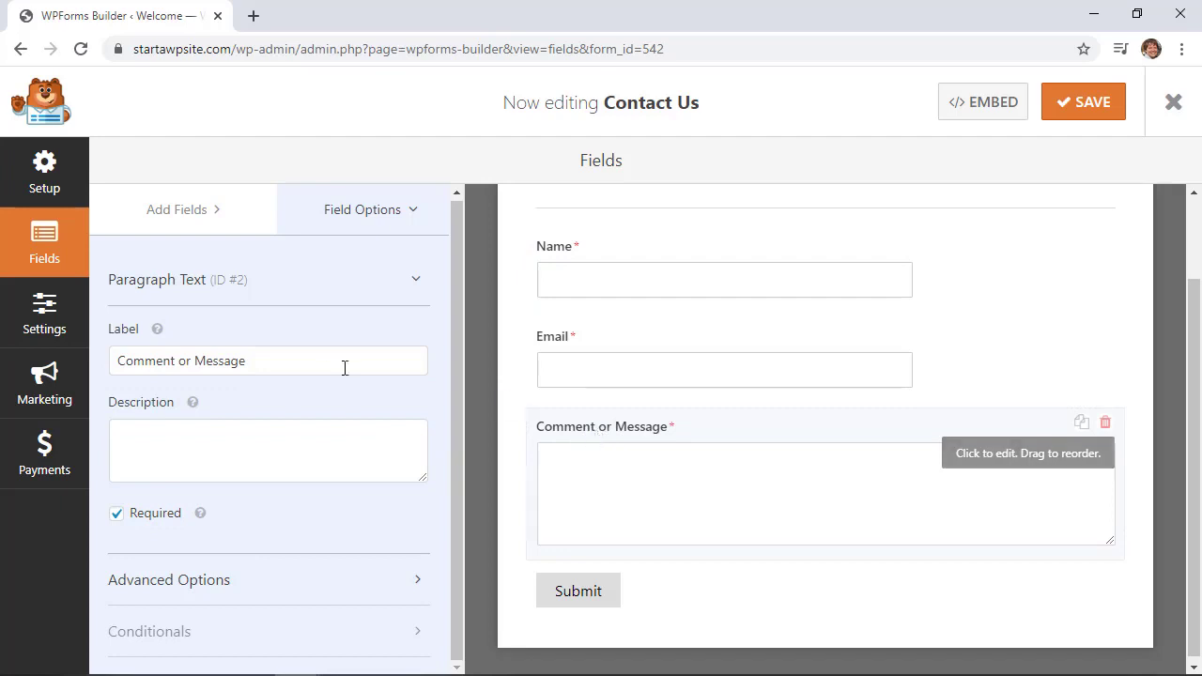
{"action": "left_click_drag", "start_coordinate": [288, 368], "coordinate": [111, 366]}
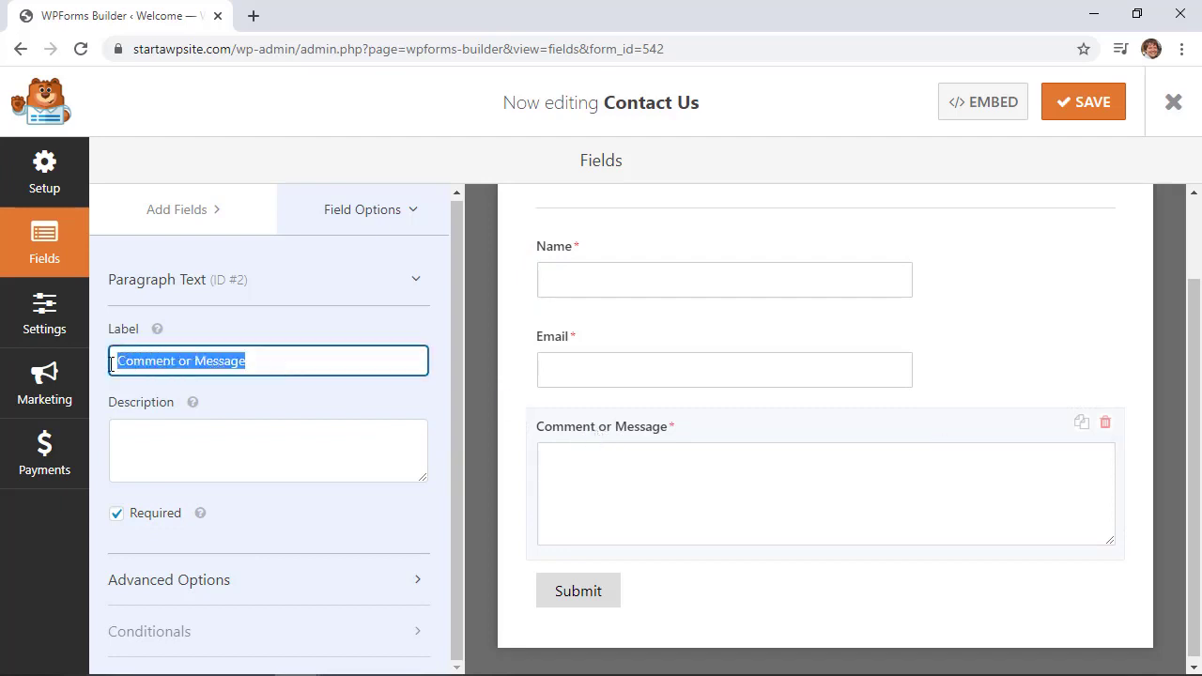
{"action": "type", "text": "Cons"}
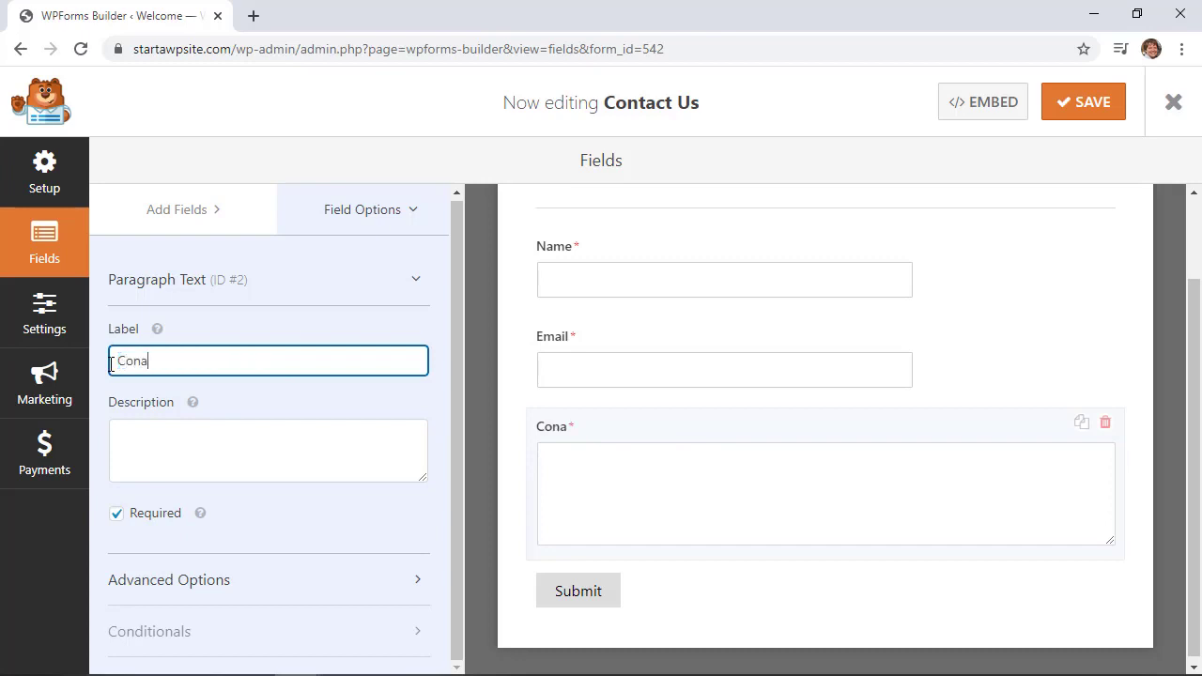
{"action": "key", "text": "BackSpace"}
{"action": "key", "text": "BackSpace"}
{"action": "key", "text": "BackSpace"}
{"action": "key", "text": "BackSpace"}
{"action": "type", "text": "Suggestion"}
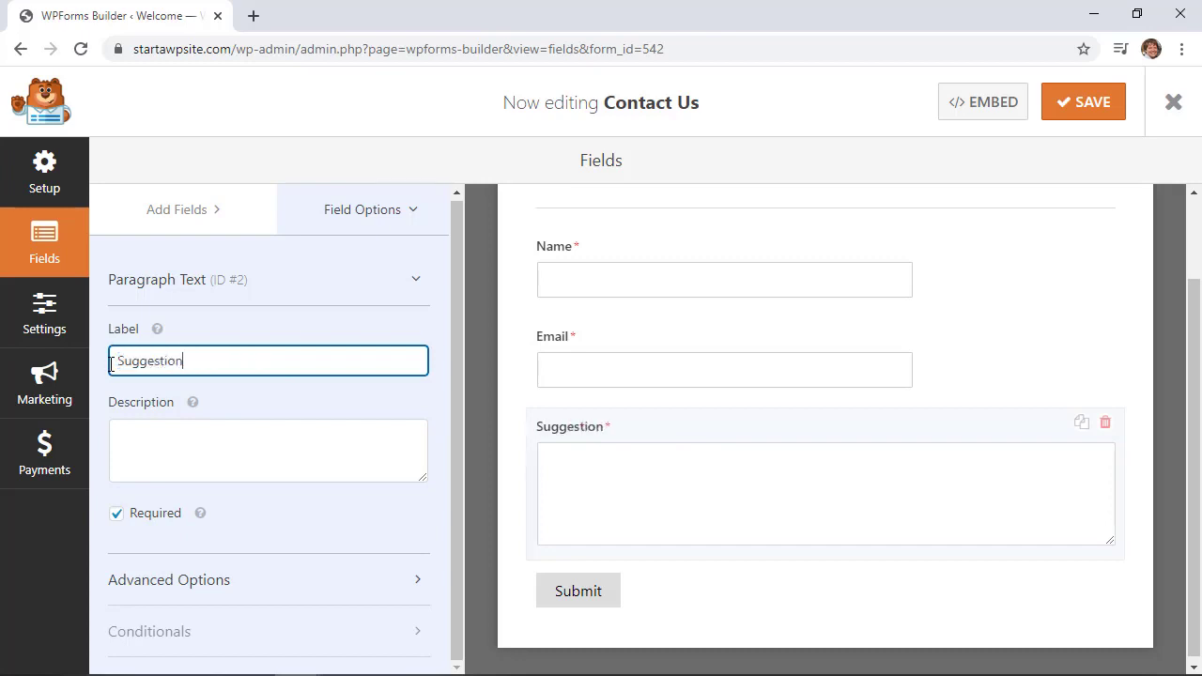
{"action": "left_click", "coordinate": [660, 515]}
- Change the form's submit button text to "Get In Touch" and return to the form fields
{"action": "left_click", "coordinate": [570, 596]}
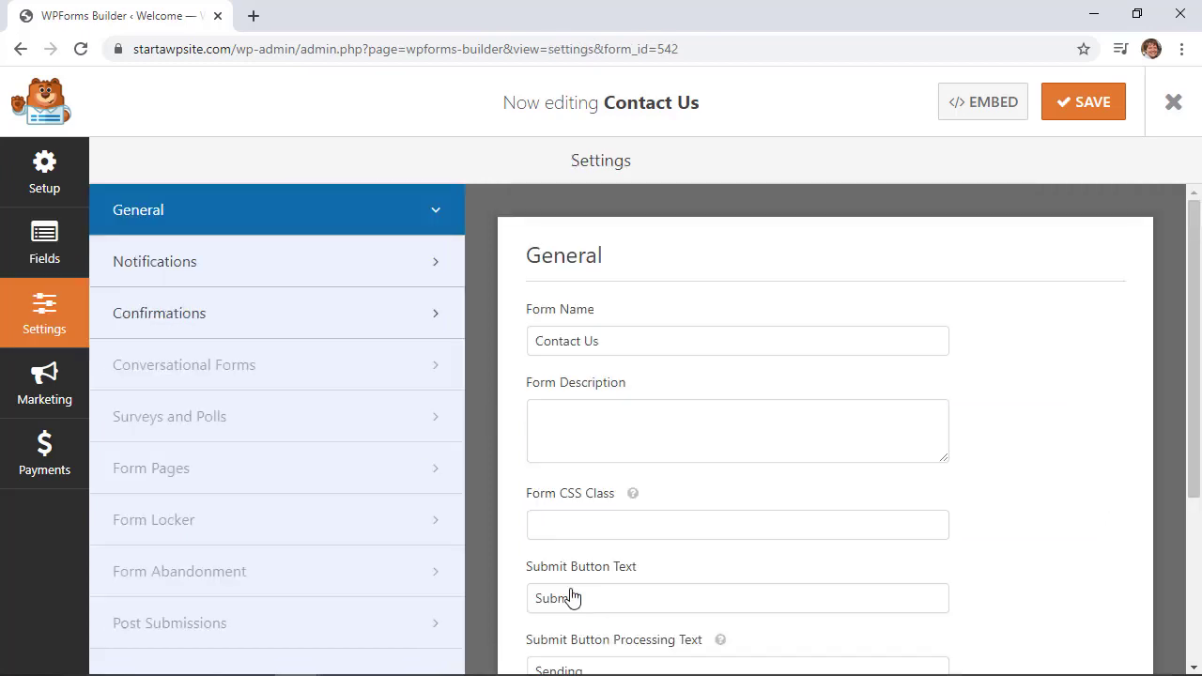
{"action": "double_click", "coordinate": [555, 533]}
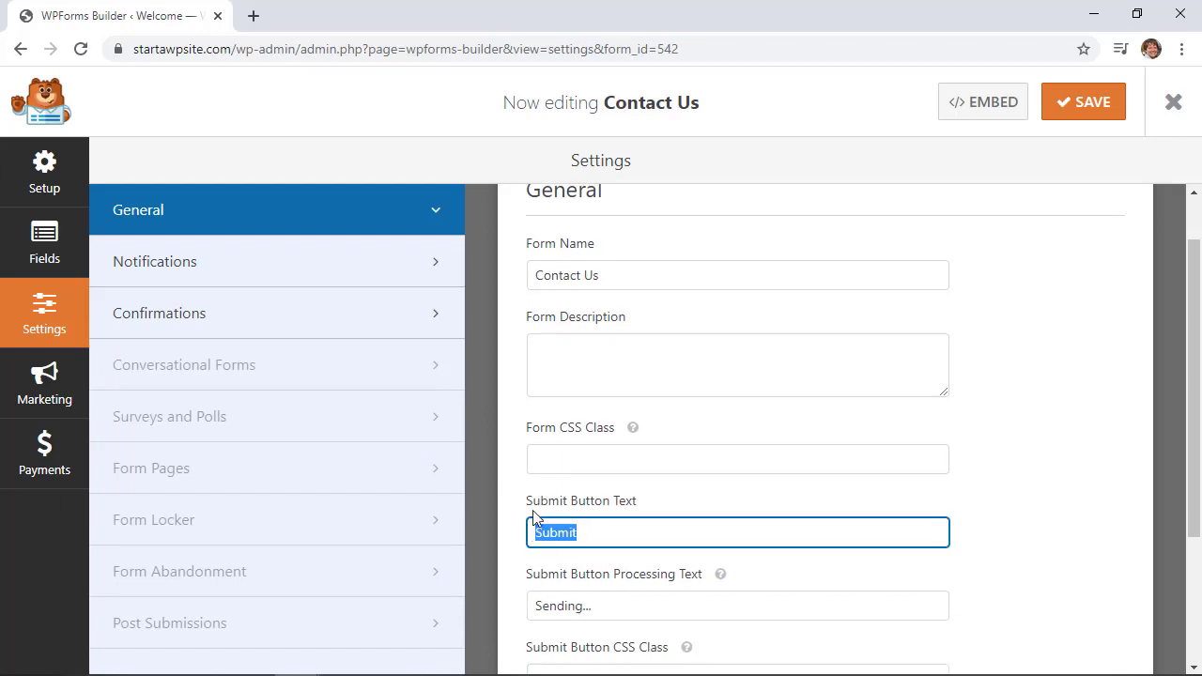
{"action": "type", "text": "S"}
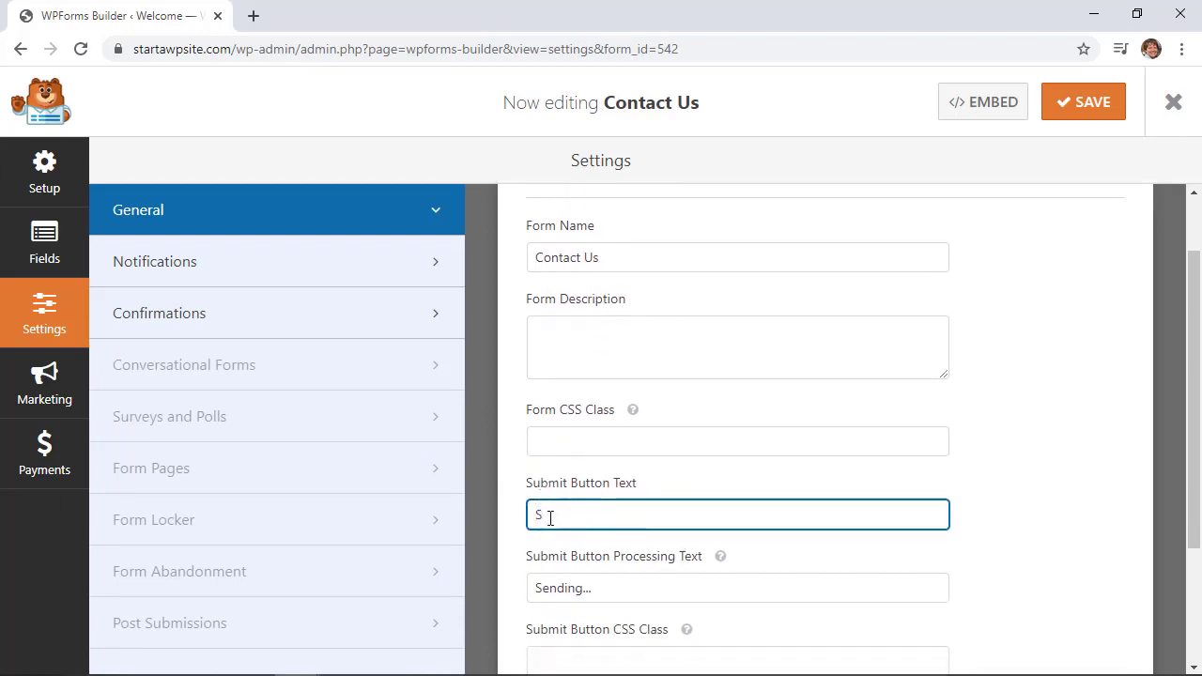
{"action": "key", "text": "BackSpace"}
{"action": "type", "text": "Get In Touch"}
{"action": "scroll", "coordinate": [551, 520], "scroll_direction": "down", "scroll_amount": 2}
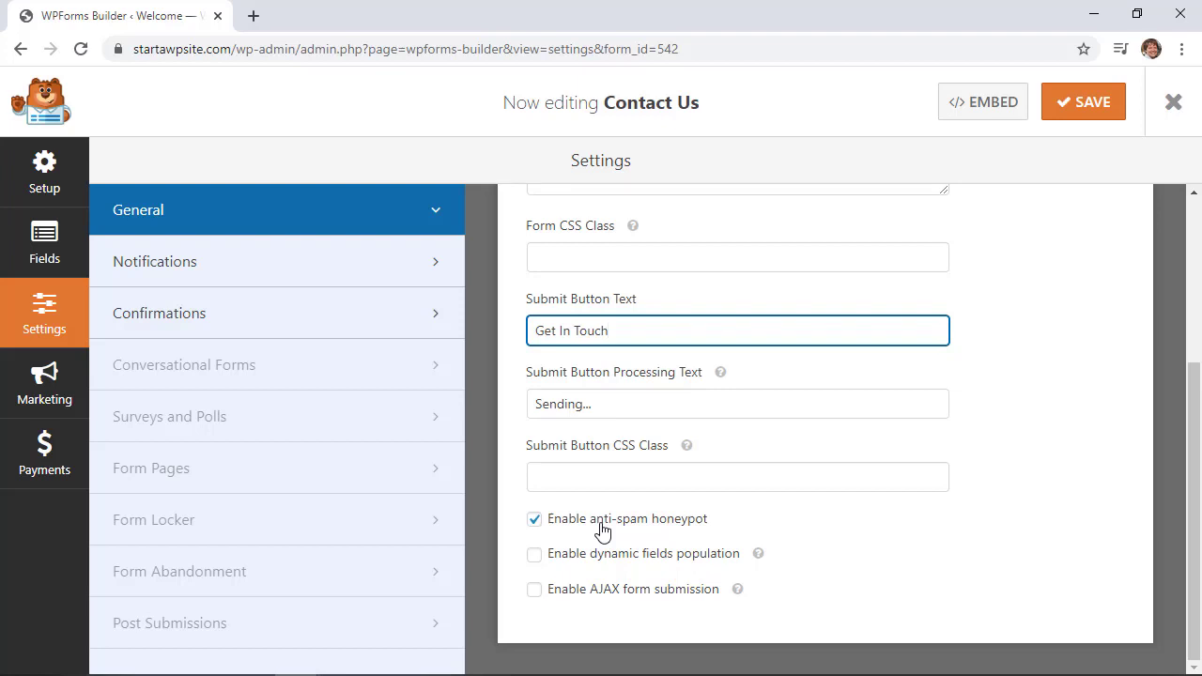
{"action": "scroll", "coordinate": [601, 529], "scroll_direction": "up", "scroll_amount": 3}
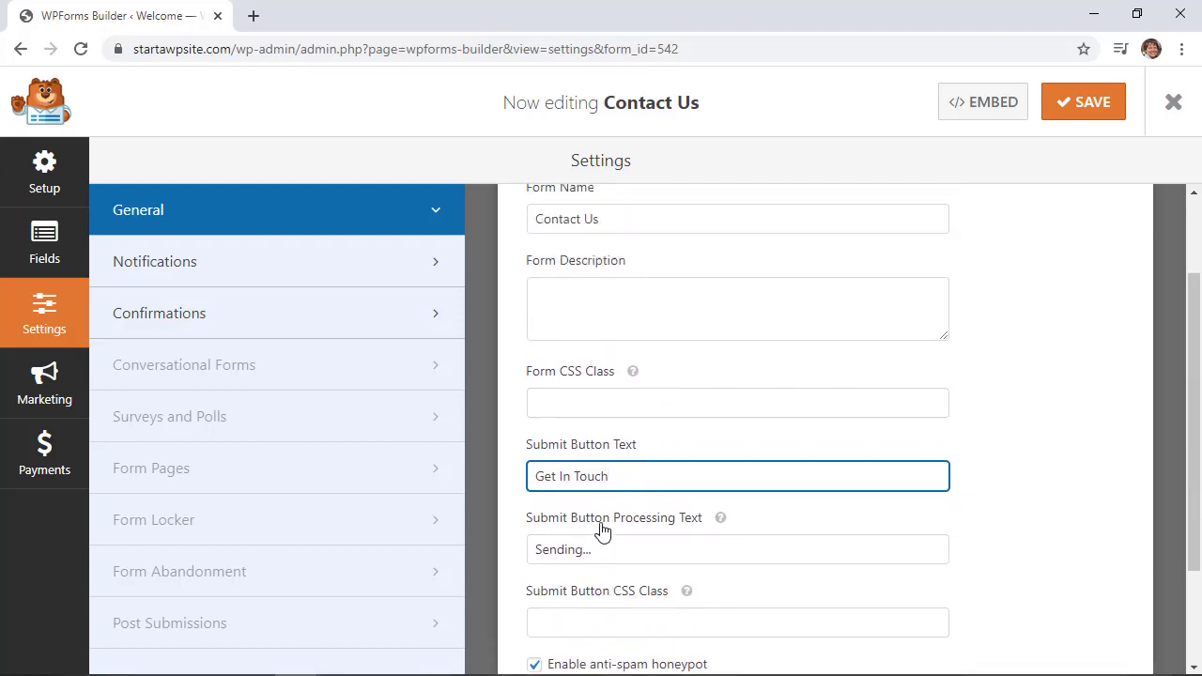
{"action": "left_click", "coordinate": [47, 240]}
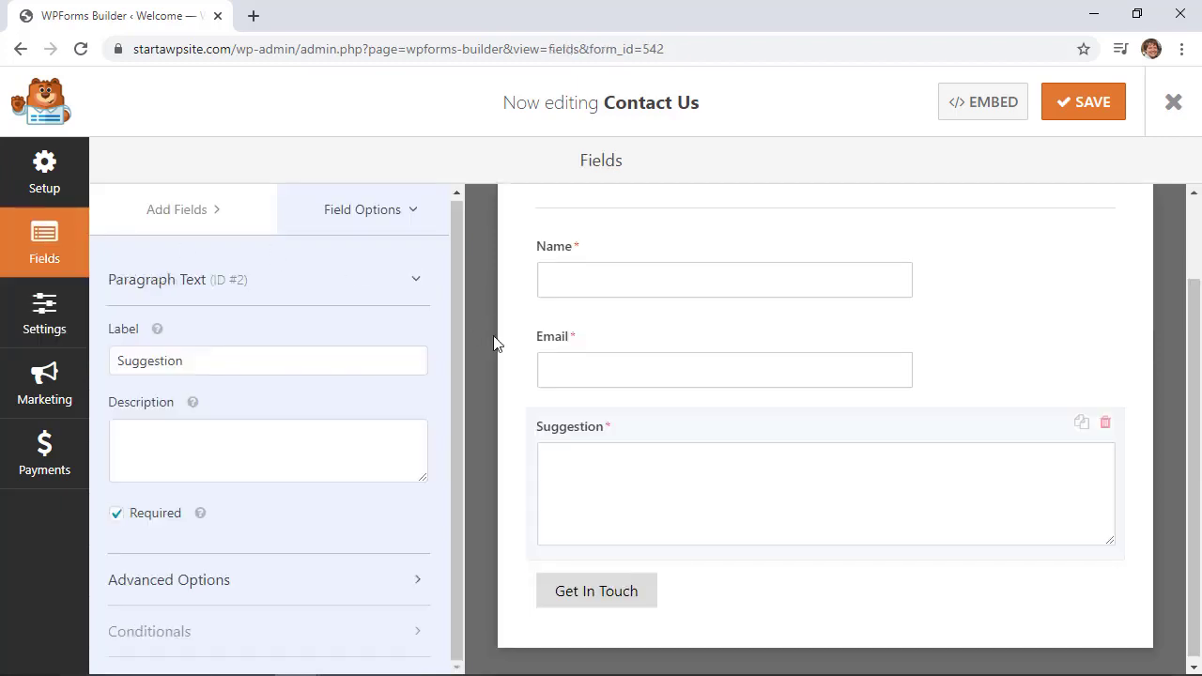
{"action": "scroll", "coordinate": [496, 341], "scroll_direction": "up", "scroll_amount": 1}
{"action": "scroll", "coordinate": [494, 341], "scroll_direction": "down", "scroll_amount": 1}
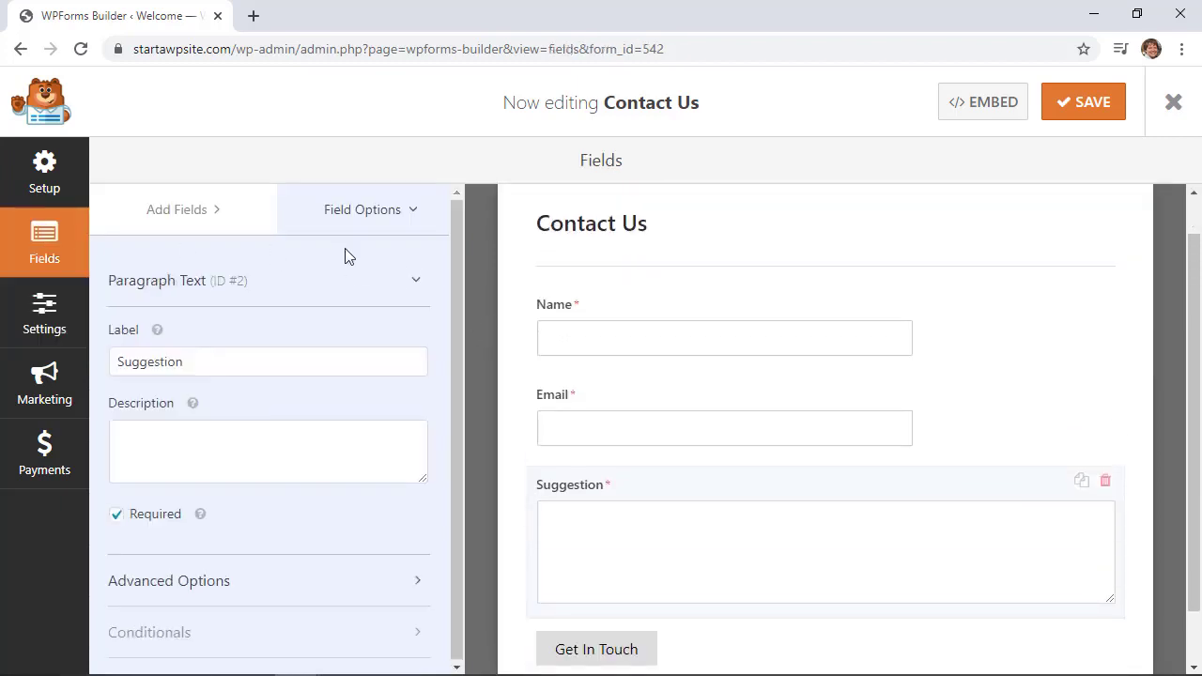
- Add a Dropdown field, placing it above the Suggestion field, and delete it again
{"action": "left_click", "coordinate": [165, 213]}
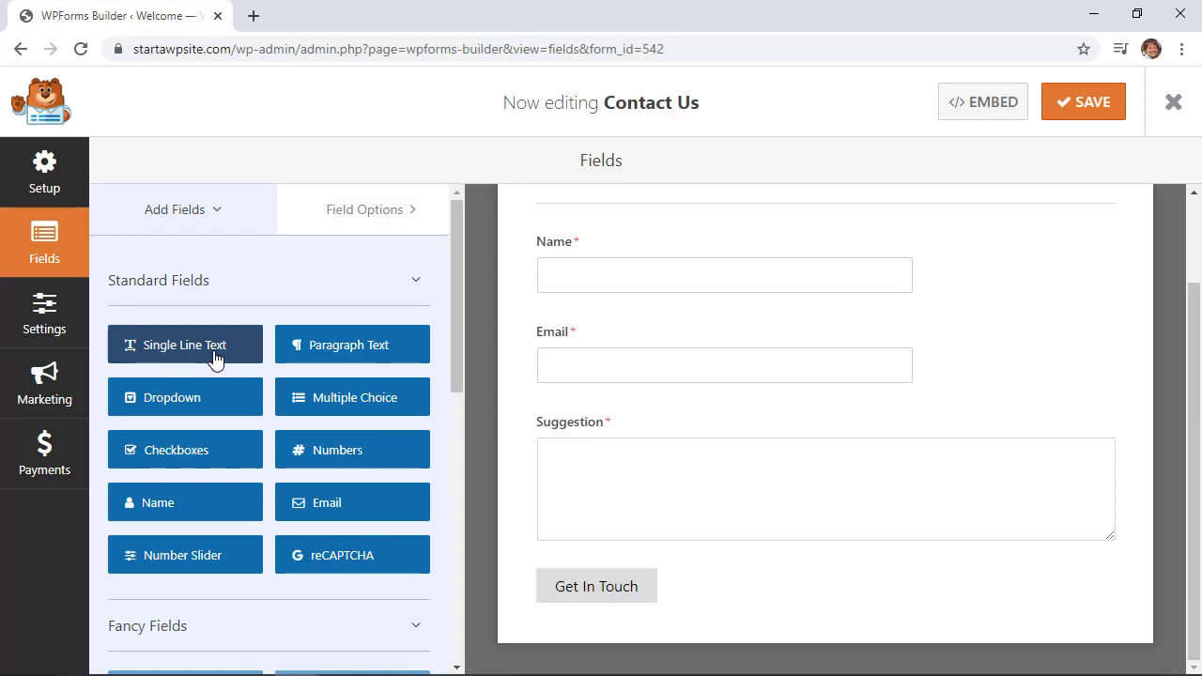
{"action": "left_click", "coordinate": [172, 398]}
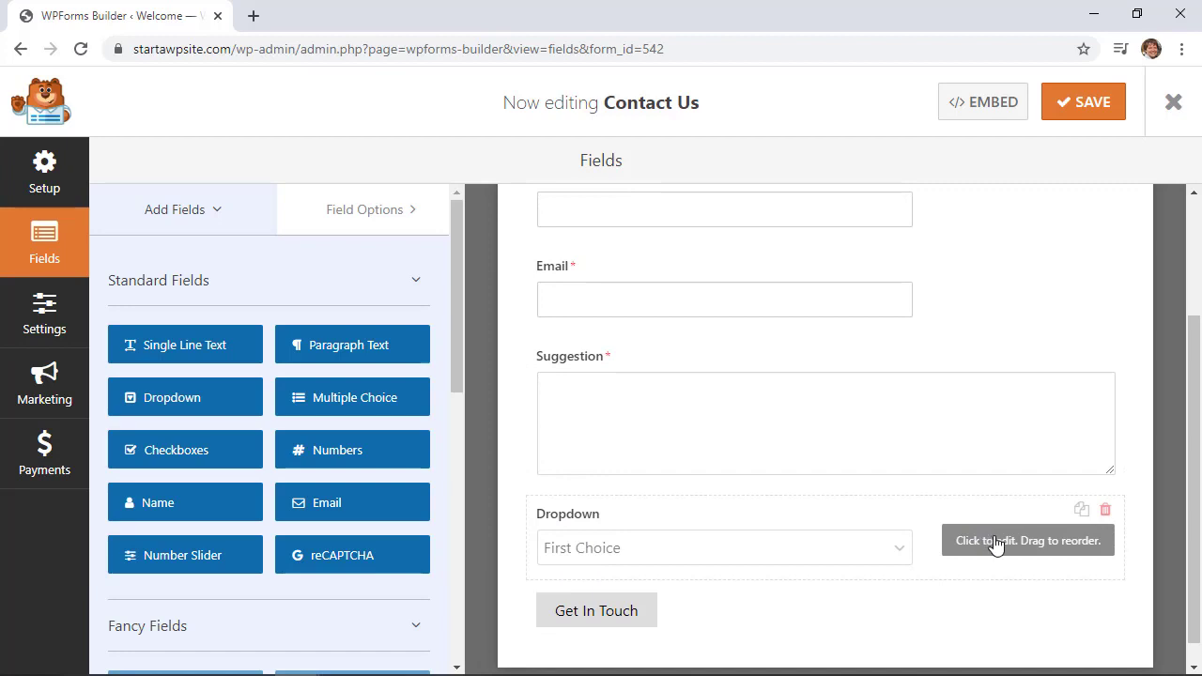
{"action": "left_click_drag", "start_coordinate": [996, 545], "coordinate": [987, 428]}
{"action": "left_click", "coordinate": [1104, 418]}
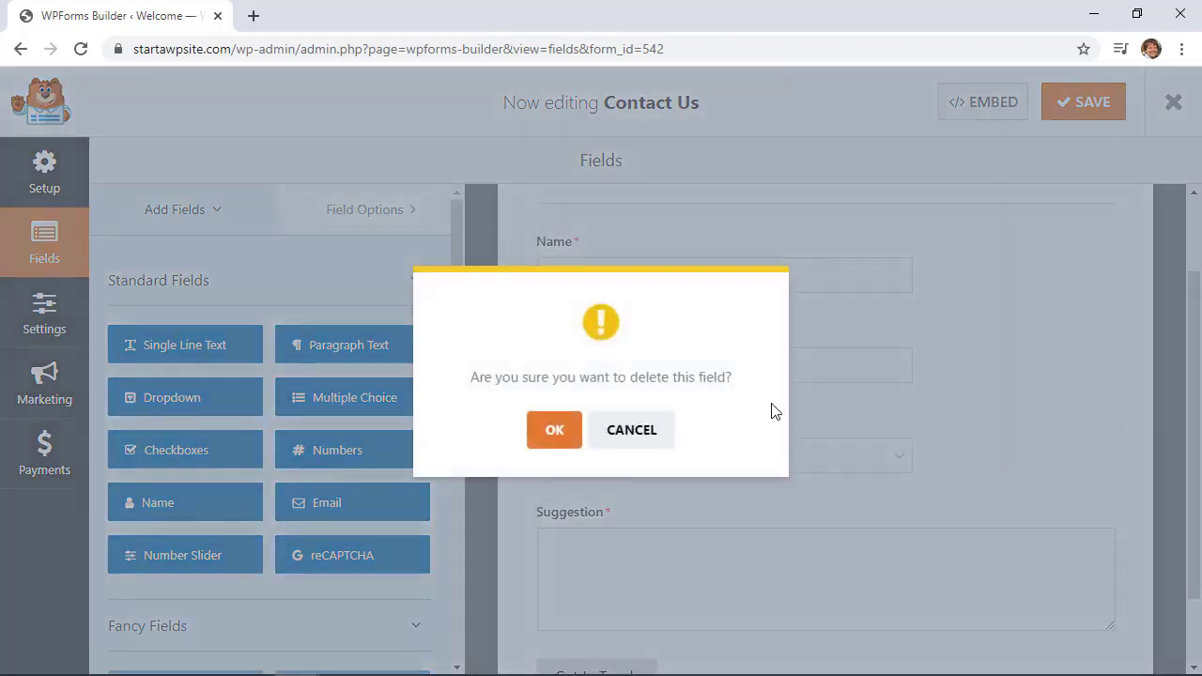
{"action": "left_click", "coordinate": [557, 428]}
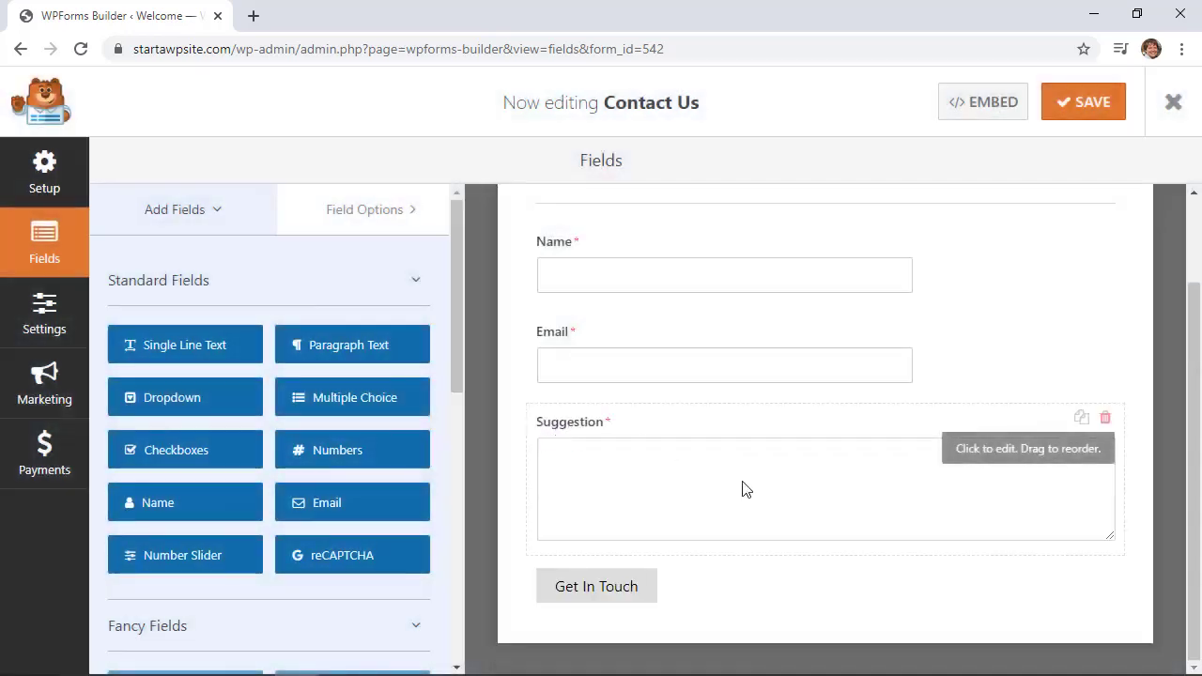
- Save the Contact Us form
{"action": "scroll", "coordinate": [744, 493], "scroll_direction": "up", "scroll_amount": 1}
{"action": "scroll", "coordinate": [745, 494], "scroll_direction": "down", "scroll_amount": 1}
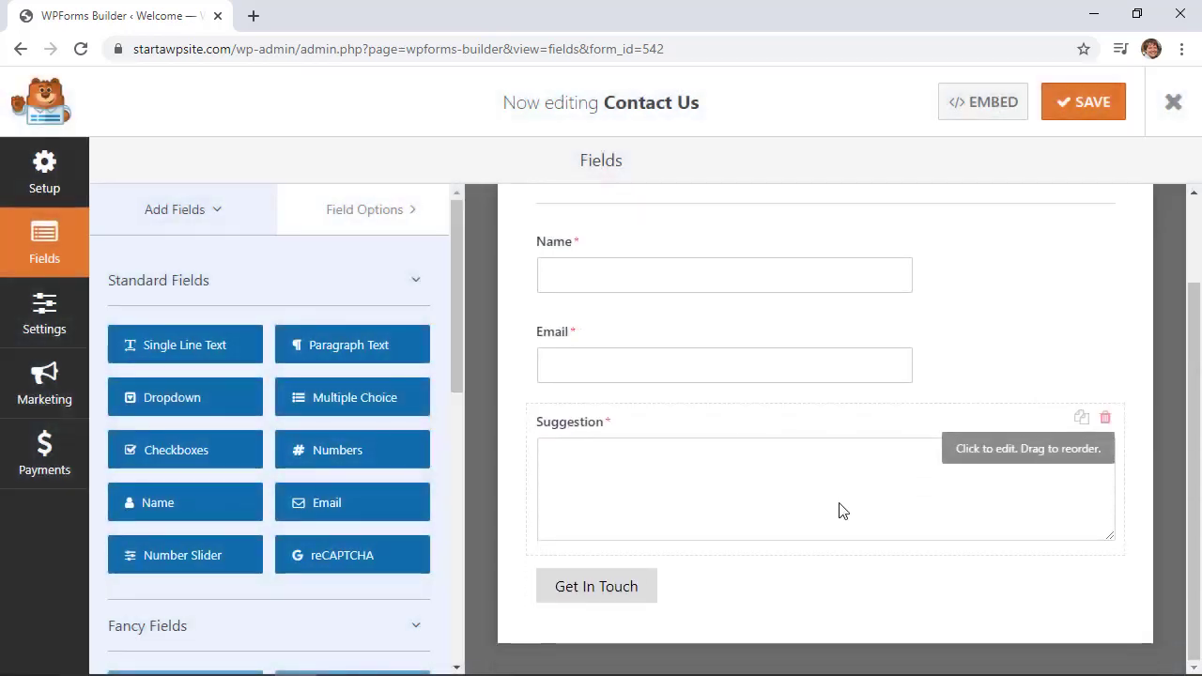
{"action": "left_click", "coordinate": [1086, 112]}
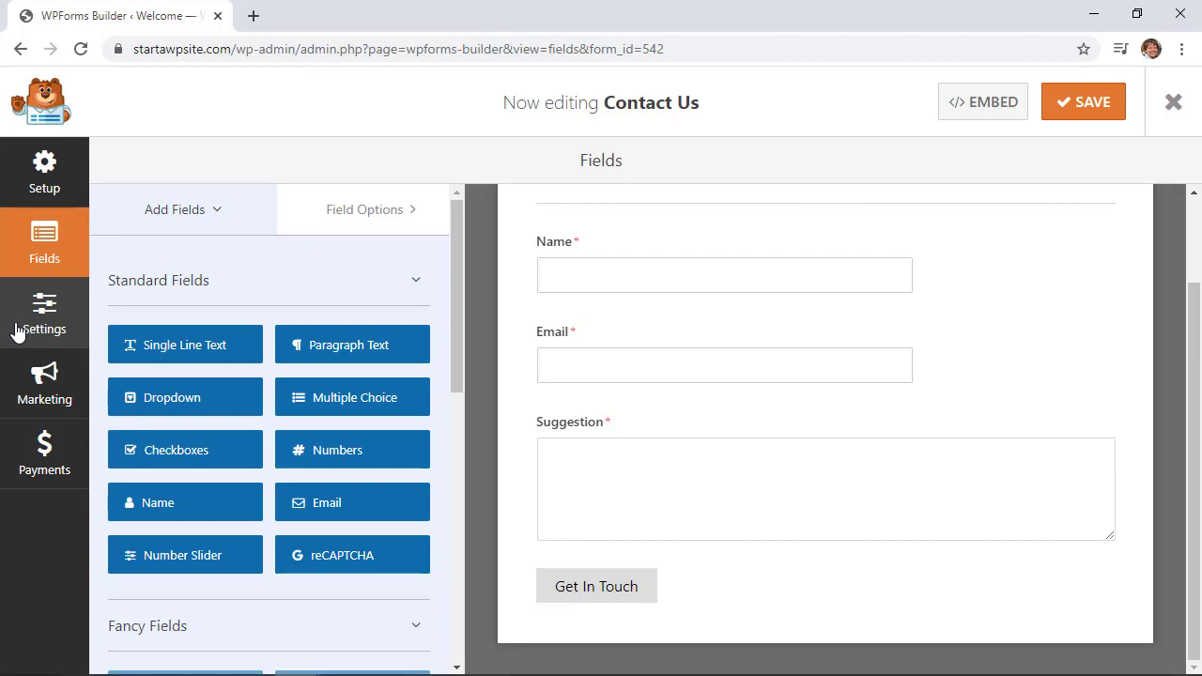
- In the notification settings, replace the Send To Email Address with two comma-separated recipient e-mail addresses and show that field's smart tags
{"action": "left_click", "coordinate": [44, 310]}
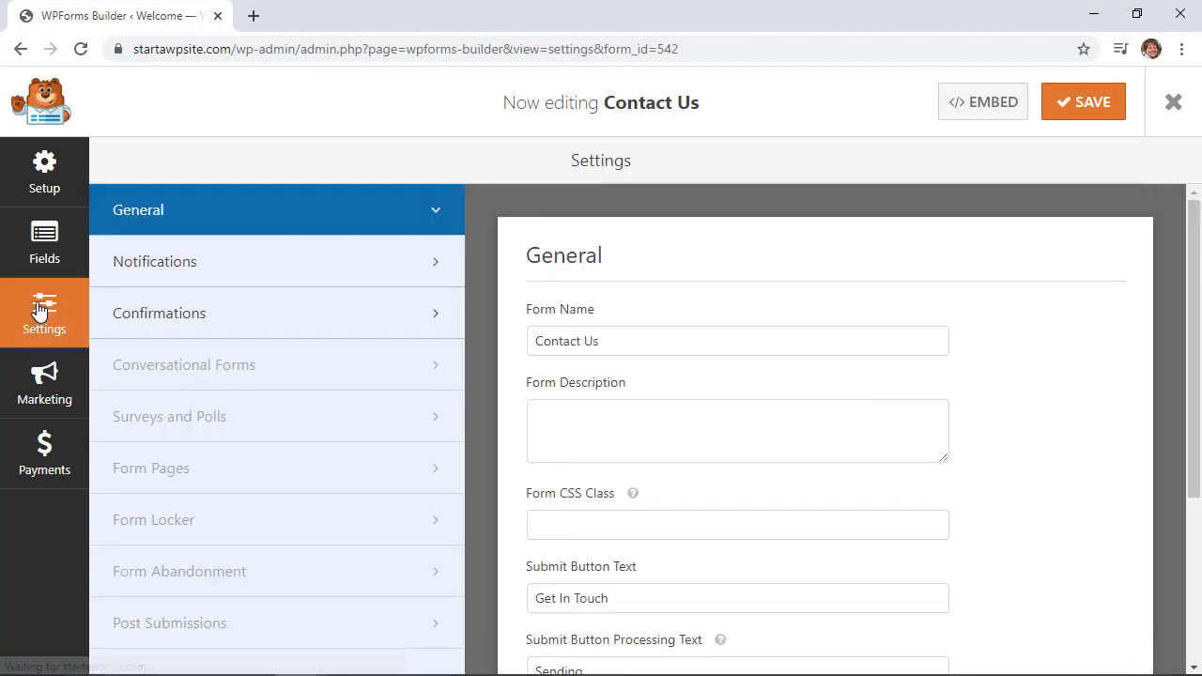
{"action": "left_click", "coordinate": [221, 269]}
{"action": "scroll", "coordinate": [635, 331], "scroll_direction": "down", "scroll_amount": 1}
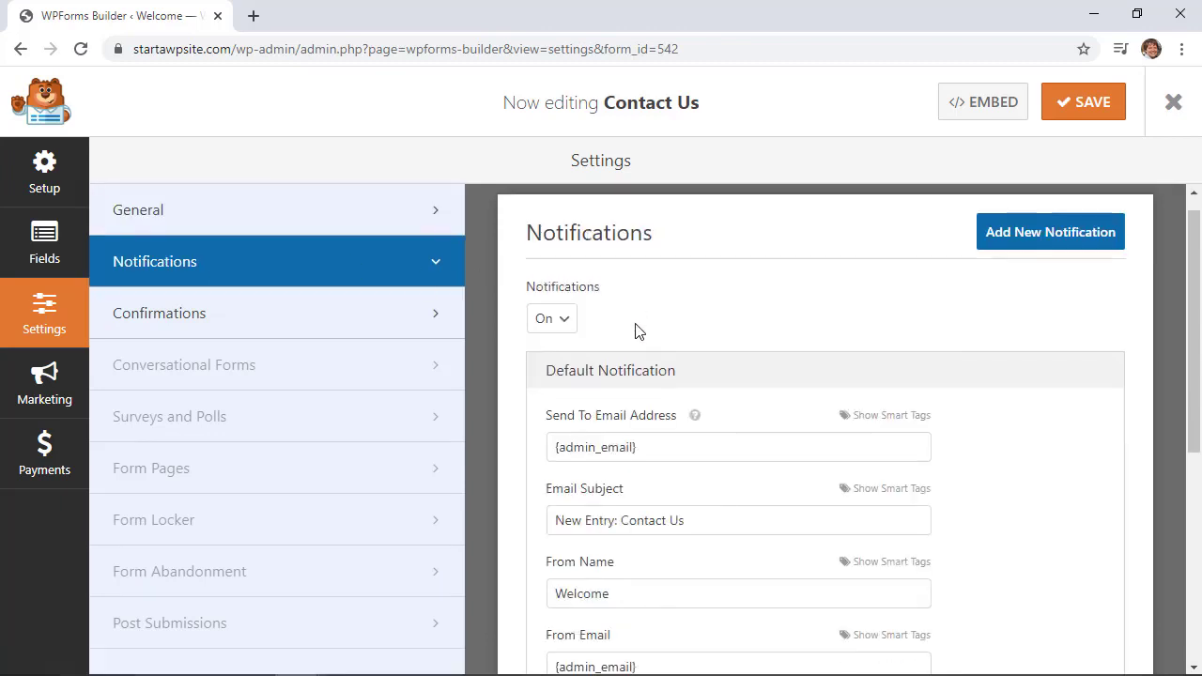
{"action": "scroll", "coordinate": [514, 365], "scroll_direction": "down", "scroll_amount": 1}
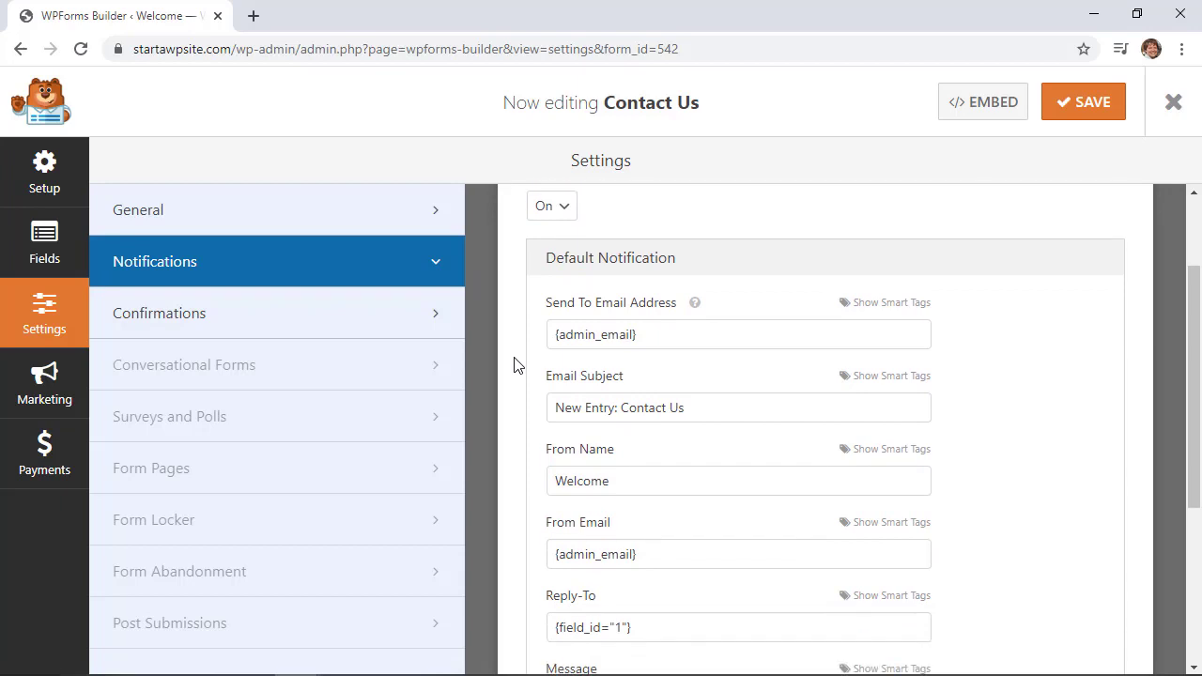
{"action": "scroll", "coordinate": [514, 364], "scroll_direction": "down", "scroll_amount": 1}
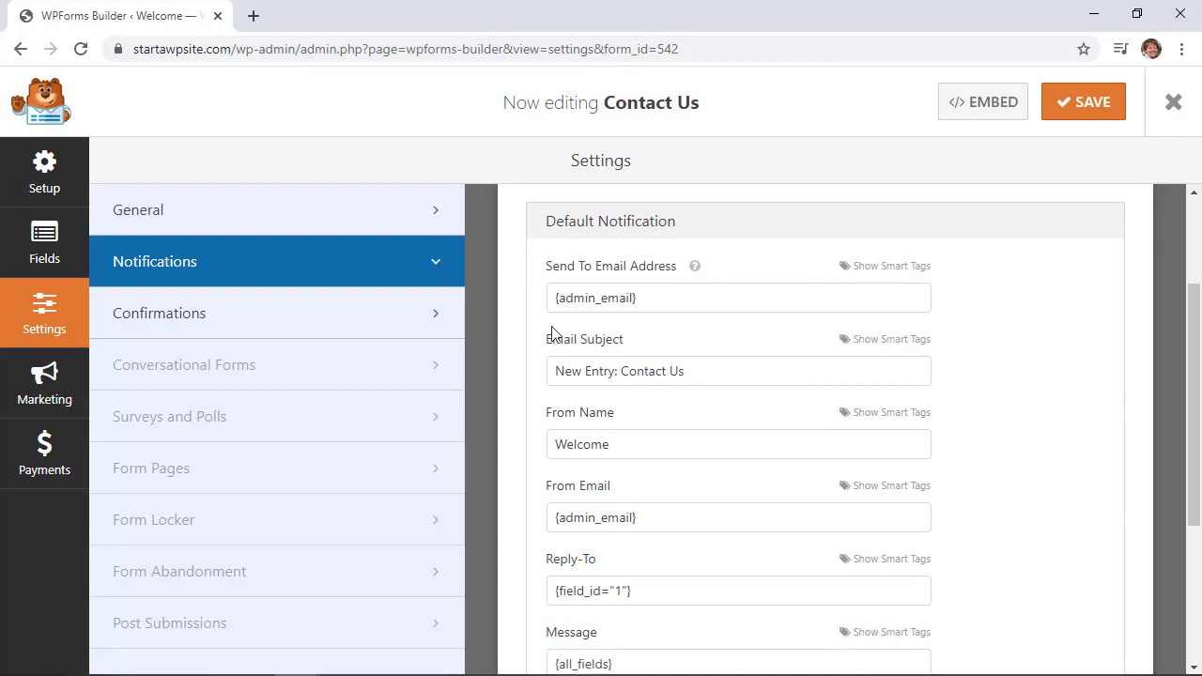
{"action": "left_click", "coordinate": [648, 299]}
{"action": "left_click_drag", "start_coordinate": [648, 299], "coordinate": [542, 303]}
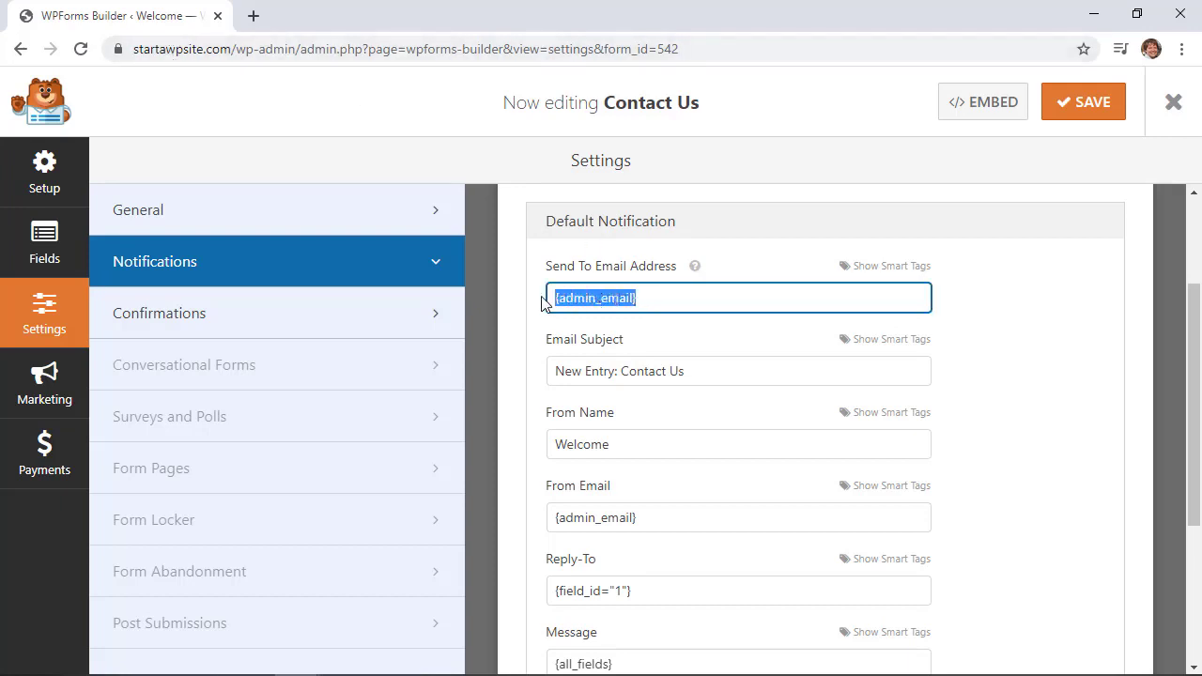
{"action": "key", "text": "BackSpace"}
{"action": "type", "text": "wpbeginner@example.com,"}
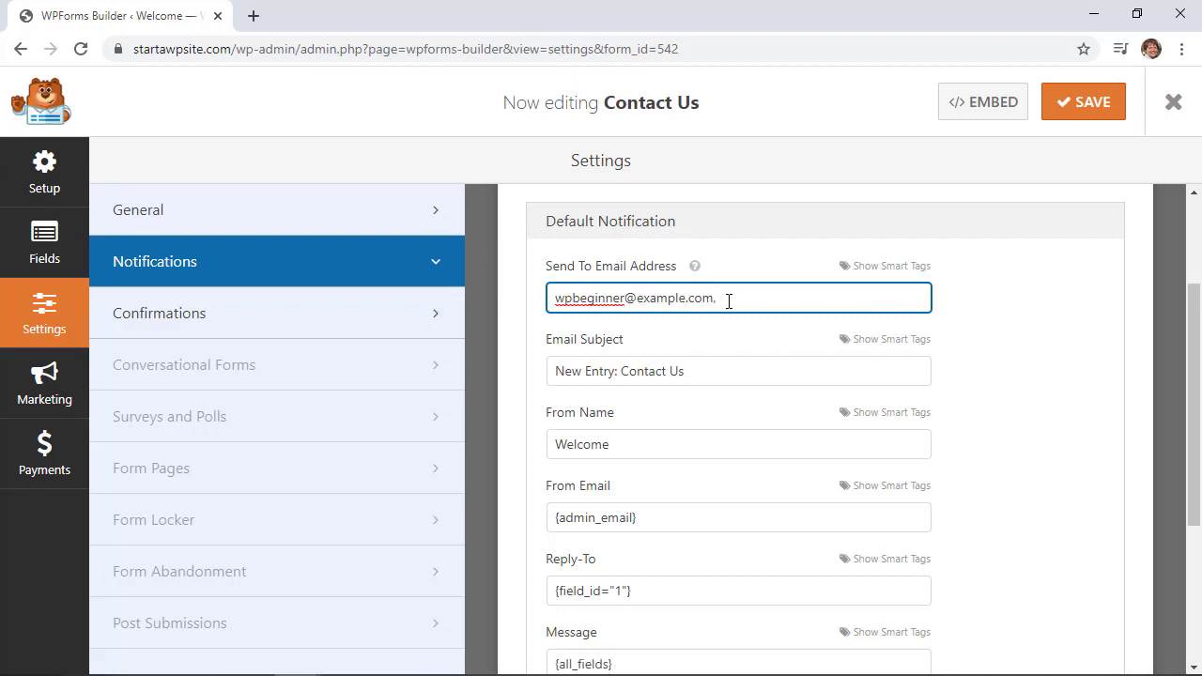
{"action": "type", "text": "wpforms@example.com"}
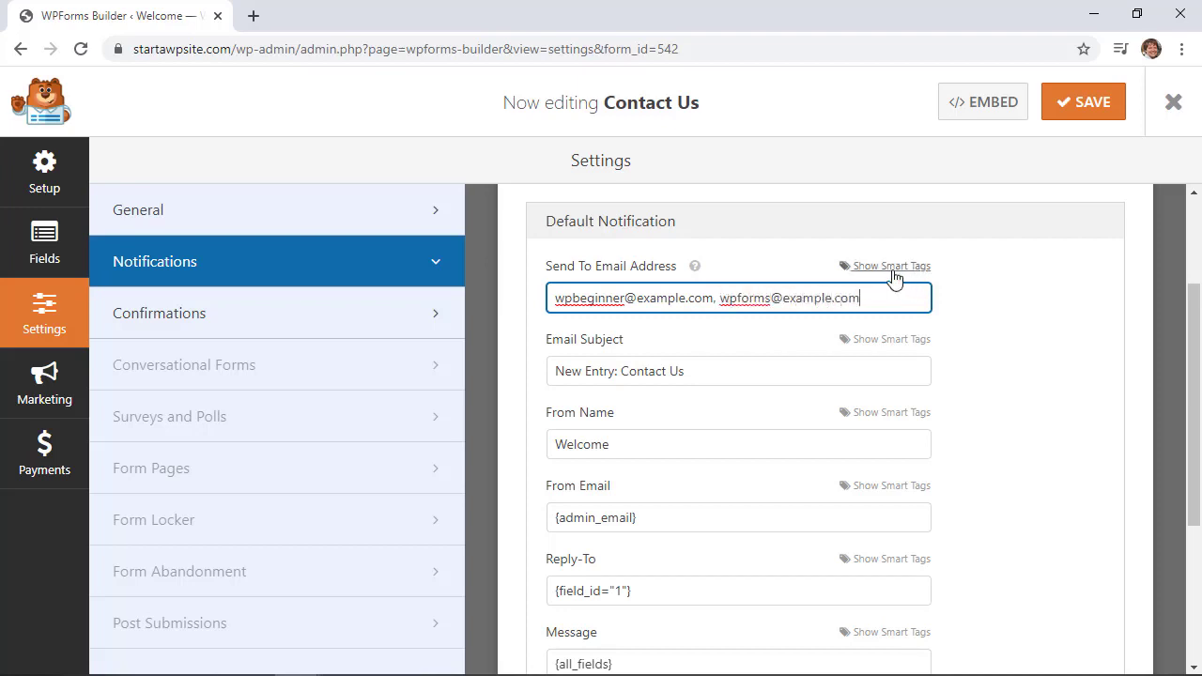
{"action": "left_click", "coordinate": [889, 273]}
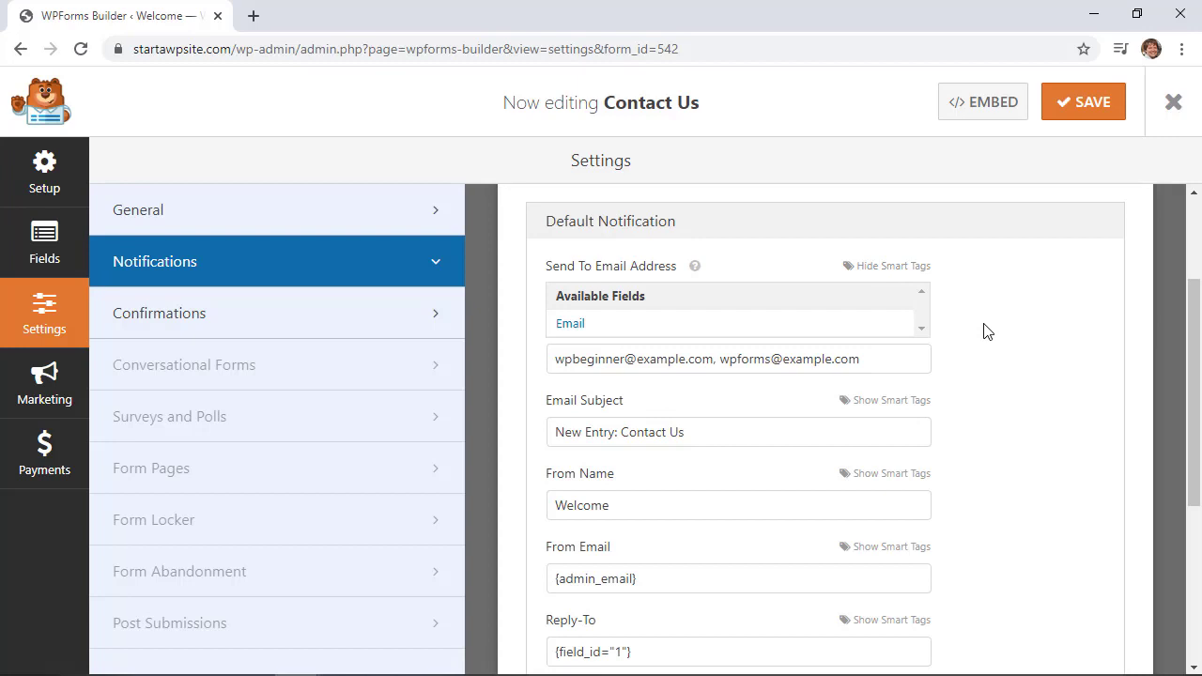
- Set the default notification's Email Subject to "Contact Us:" followed by the Name field's smart tag
{"action": "scroll", "coordinate": [986, 332], "scroll_direction": "down", "scroll_amount": 2}
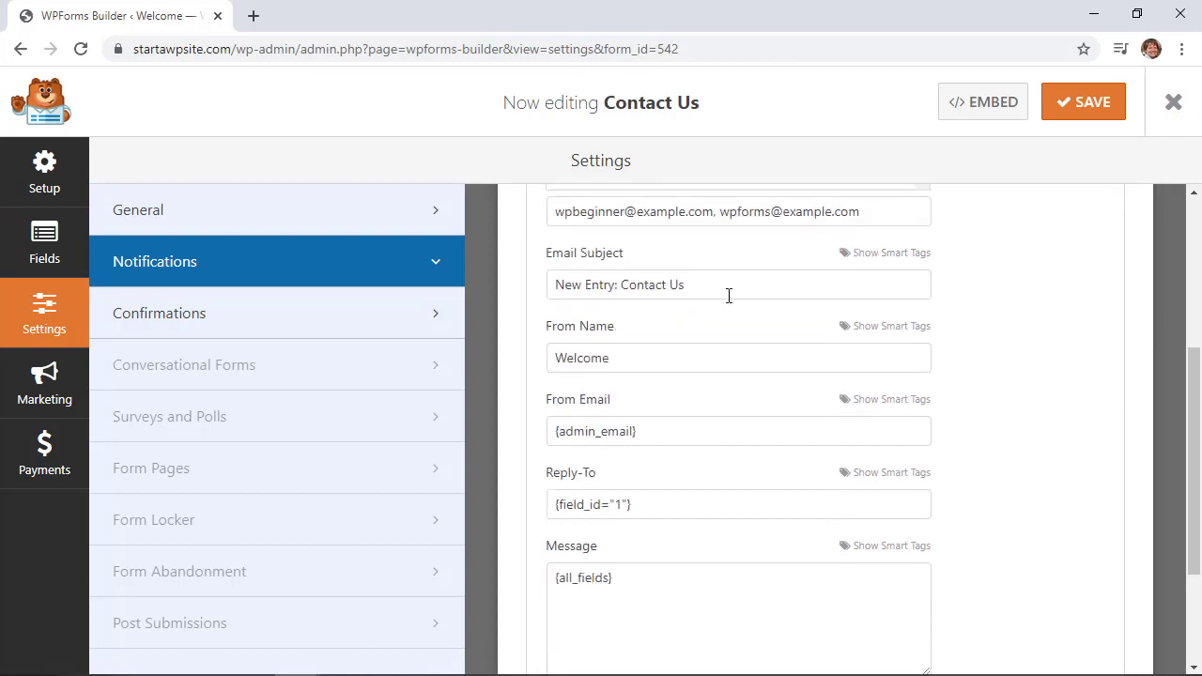
{"action": "left_click", "coordinate": [717, 286]}
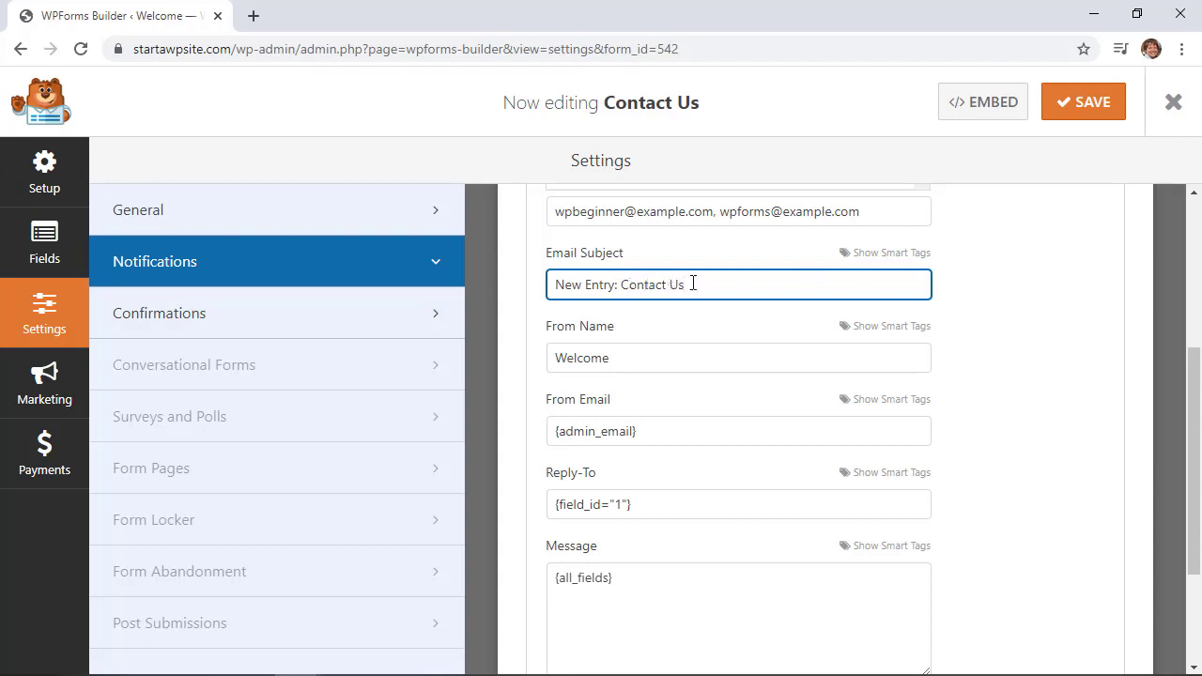
{"action": "left_click", "coordinate": [624, 284]}
{"action": "key", "text": "BackSpace"}
{"action": "key", "text": "BackSpace"}
{"action": "key", "text": "BackSpace"}
{"action": "key", "text": "BackSpace"}
{"action": "key", "text": "BackSpace"}
{"action": "key", "text": "BackSpace"}
{"action": "key", "text": "BackSpace"}
{"action": "key", "text": "BackSpace"}
{"action": "key", "text": "BackSpace"}
{"action": "key", "text": "BackSpace"}
{"action": "key", "text": "BackSpace"}
{"action": "left_click", "coordinate": [625, 284]}
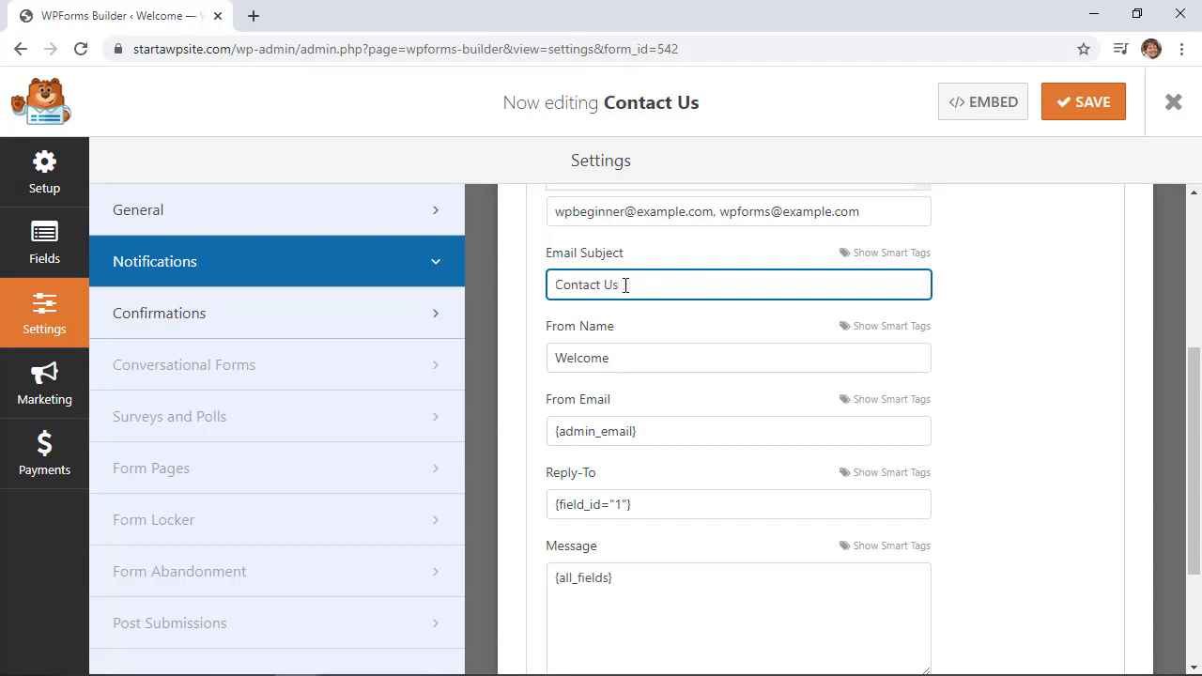
{"action": "type", "text": ":"}
{"action": "left_click", "coordinate": [871, 253]}
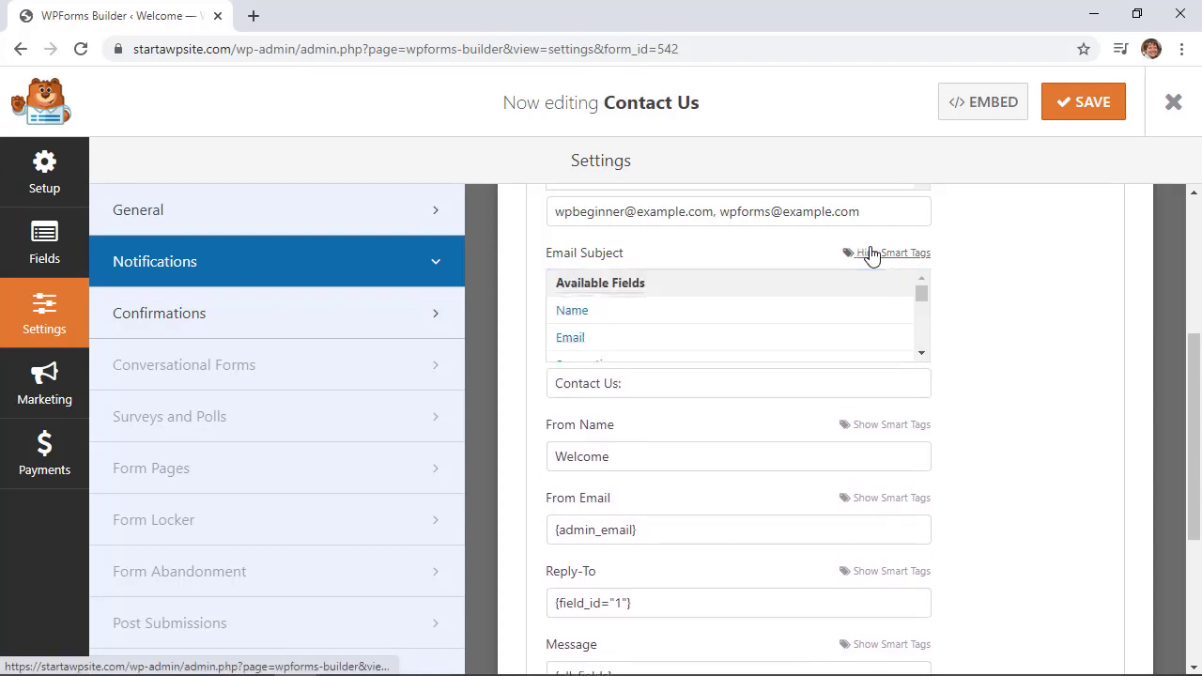
{"action": "left_click", "coordinate": [578, 312]}
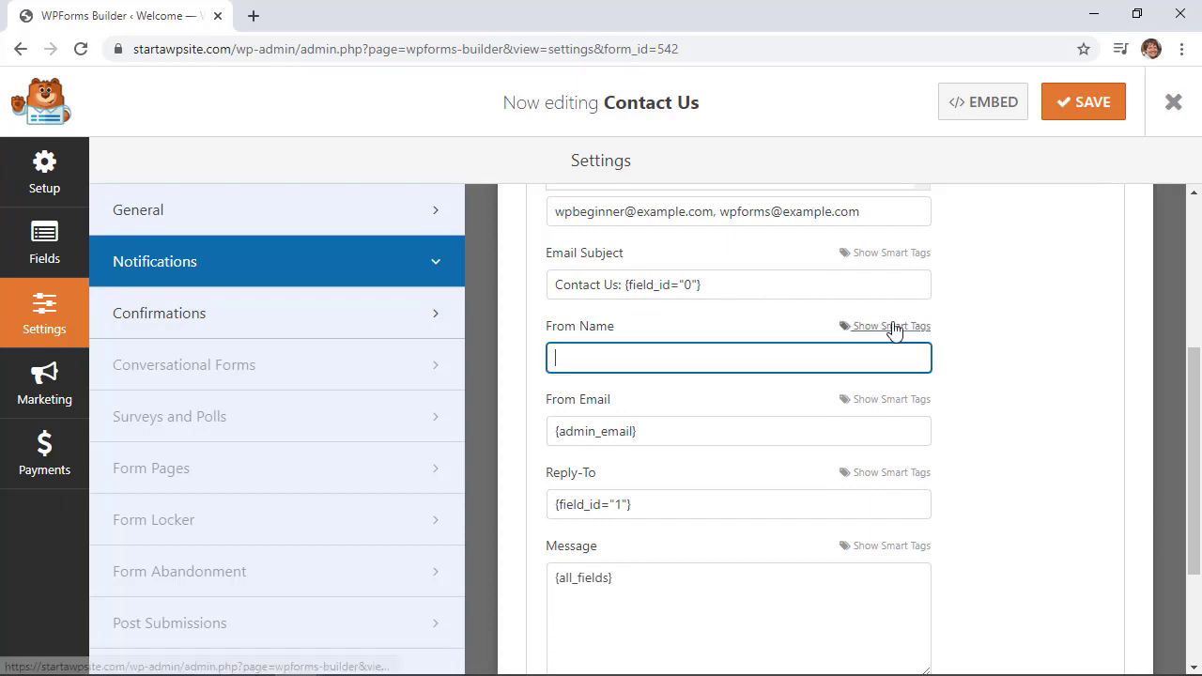
- Replace the notification's From Name with the Name field's smart tag and save the form
{"action": "left_click", "coordinate": [888, 326]}
{"action": "left_click", "coordinate": [572, 384]}
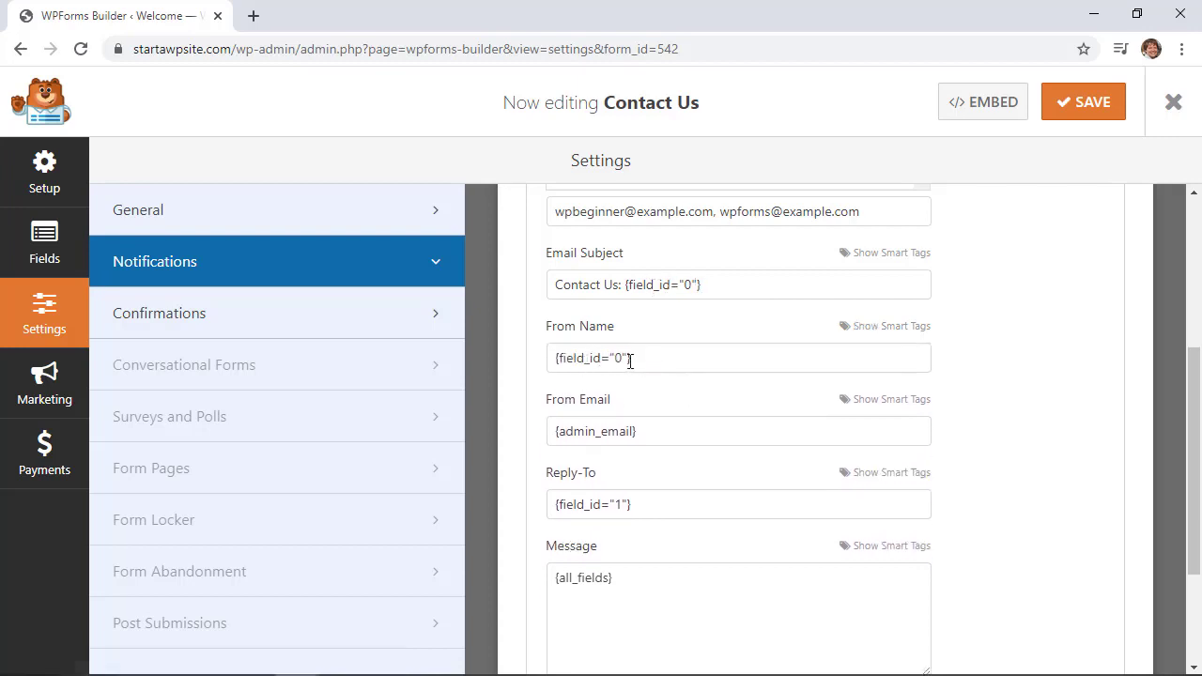
{"action": "scroll", "coordinate": [639, 376], "scroll_direction": "down", "scroll_amount": 1}
{"action": "left_click", "coordinate": [662, 391]}
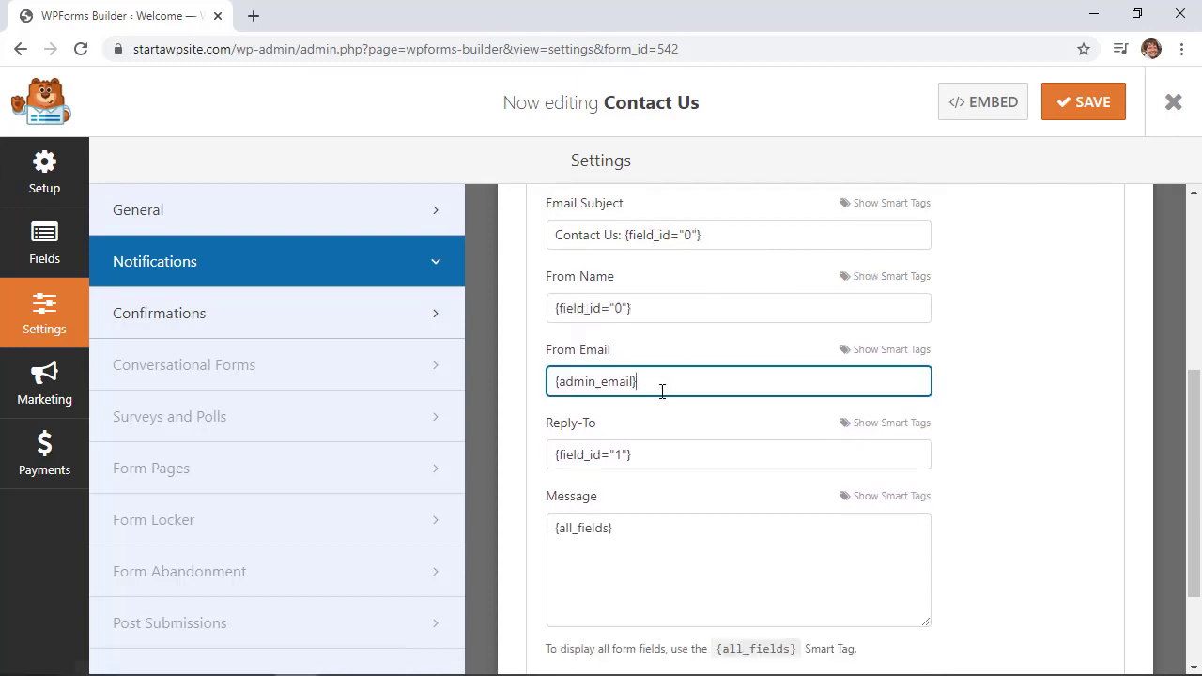
{"action": "scroll", "coordinate": [663, 390], "scroll_direction": "down", "scroll_amount": 3}
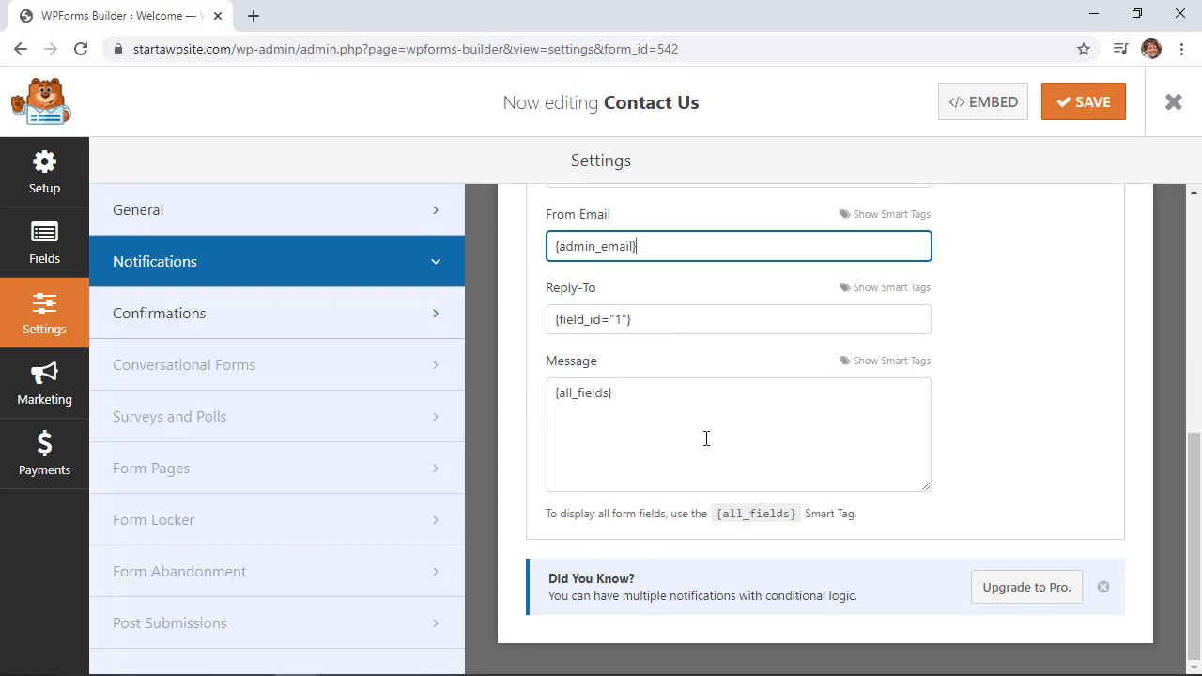
{"action": "scroll", "coordinate": [706, 439], "scroll_direction": "up", "scroll_amount": 10}
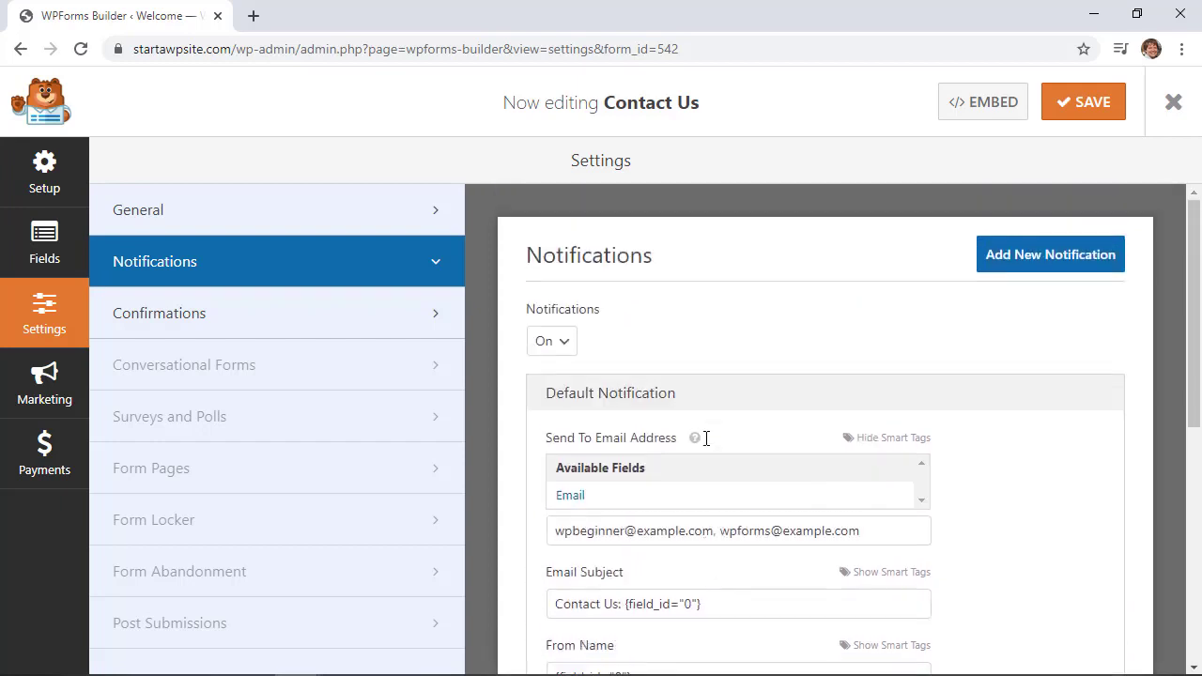
{"action": "left_click", "coordinate": [1081, 106]}
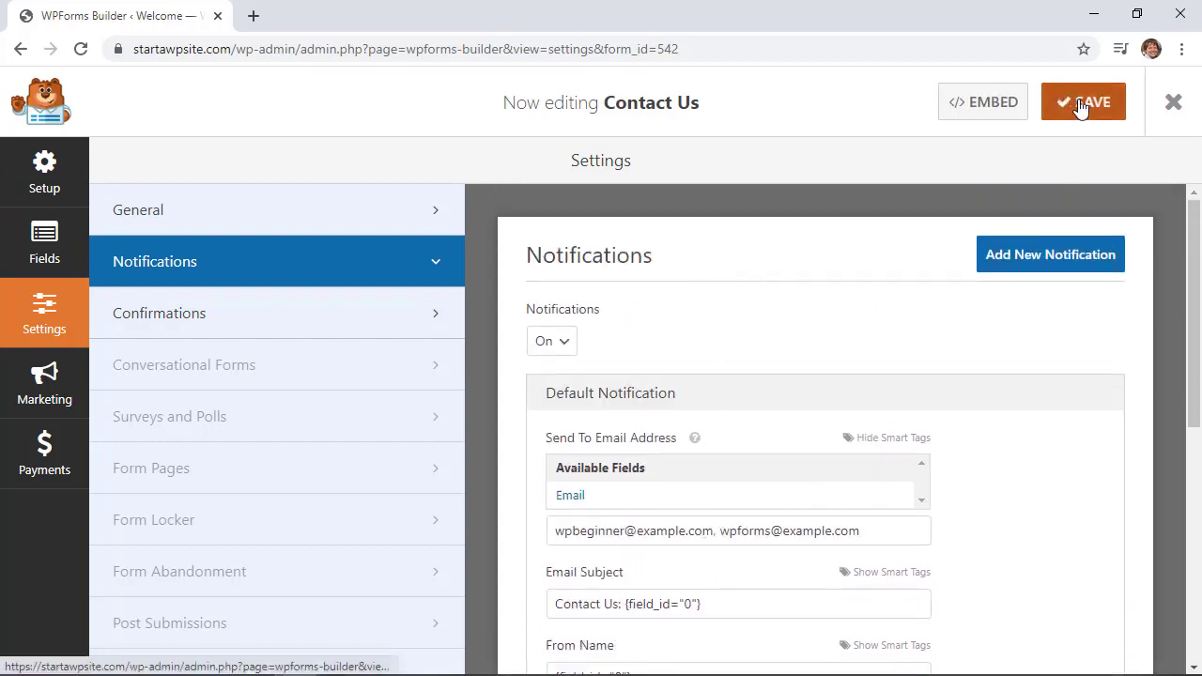
- Open the form's confirmation settings and review the default confirmation's type and message
{"action": "left_click", "coordinate": [244, 326]}
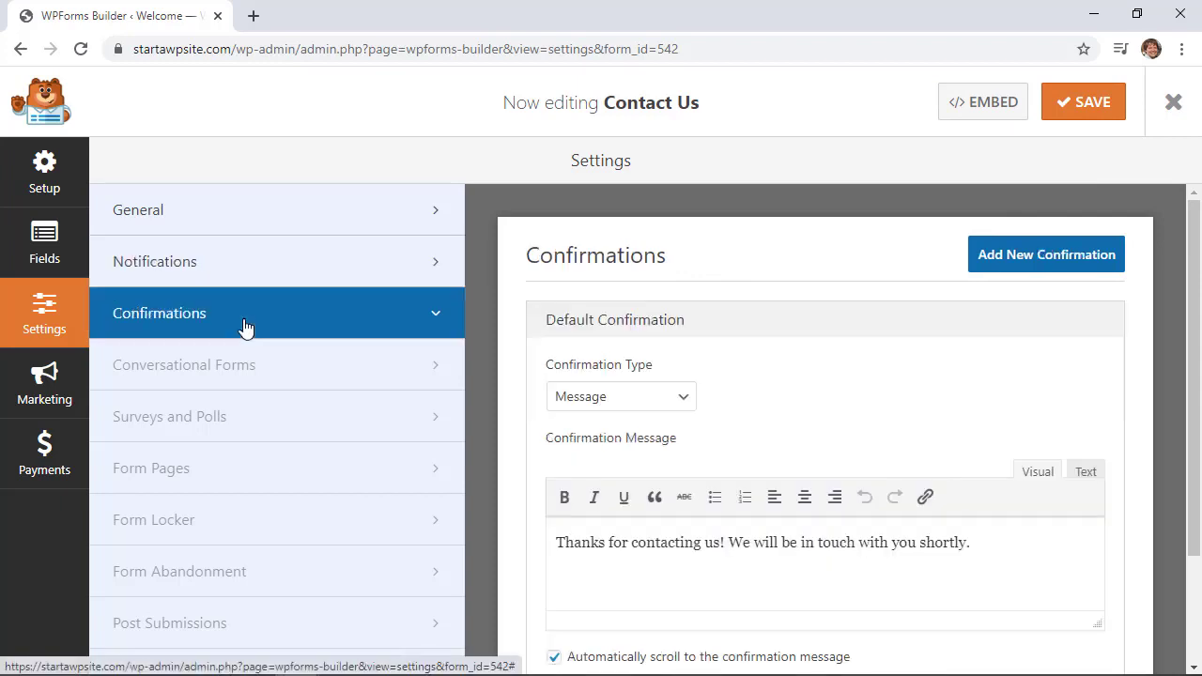
{"action": "scroll", "coordinate": [523, 456], "scroll_direction": "down", "scroll_amount": 1}
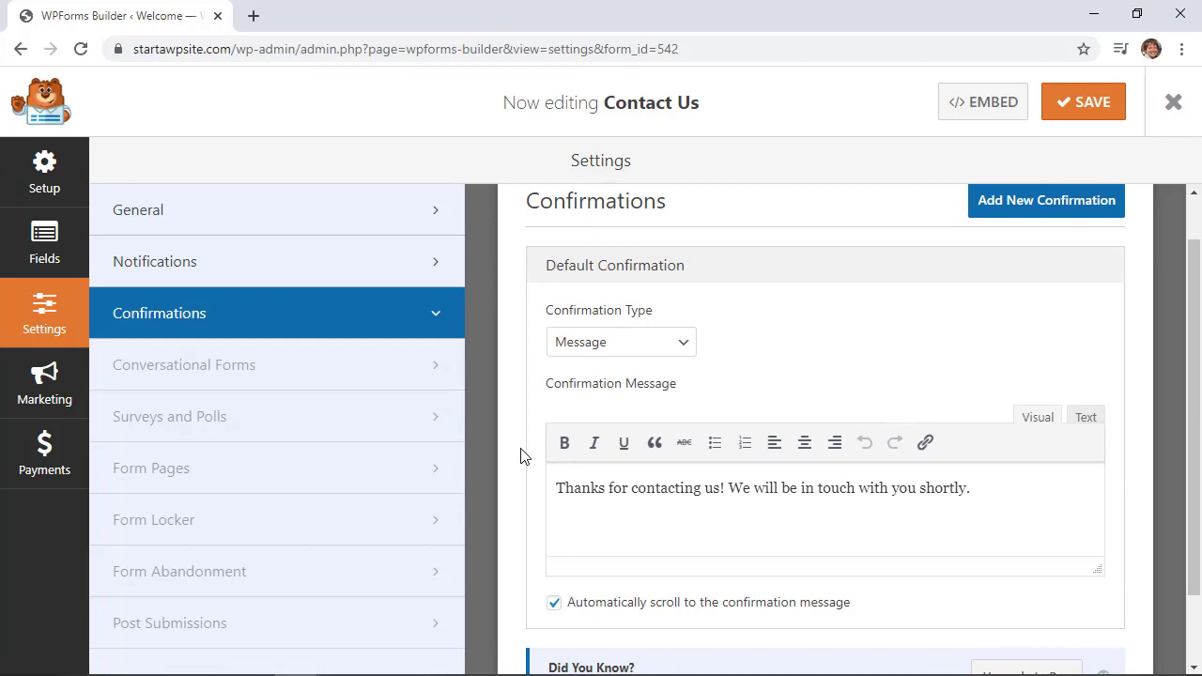
{"action": "scroll", "coordinate": [524, 457], "scroll_direction": "down", "scroll_amount": 1}
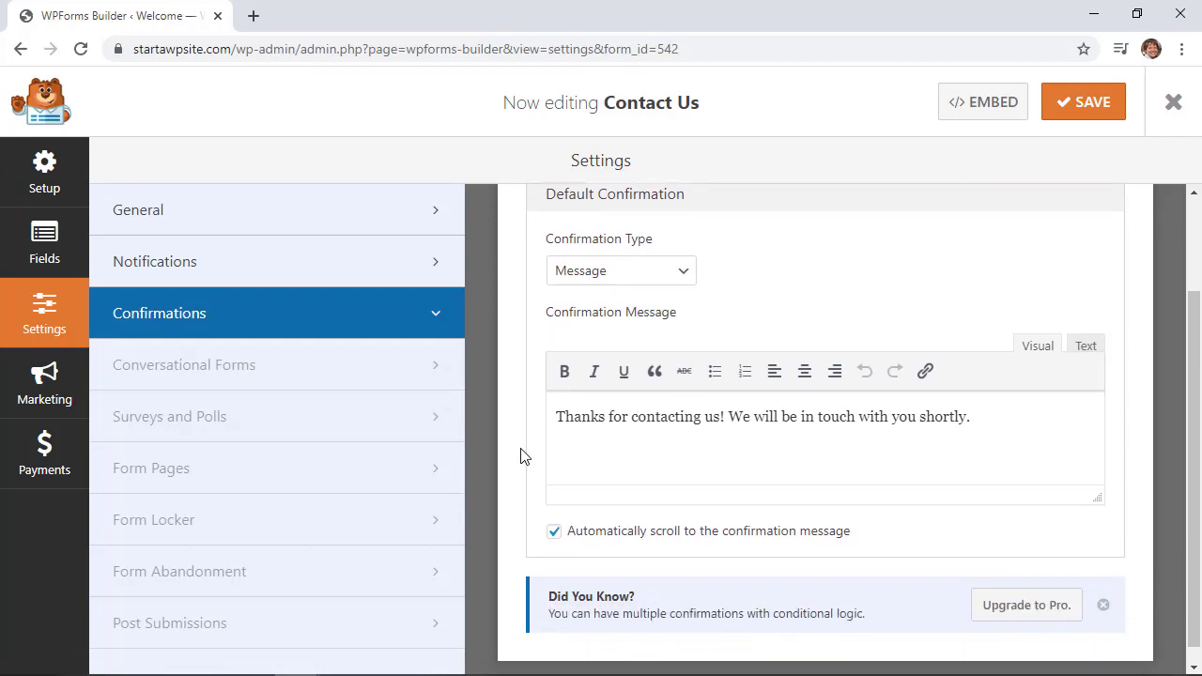
{"action": "scroll", "coordinate": [523, 457], "scroll_direction": "down", "scroll_amount": 1}
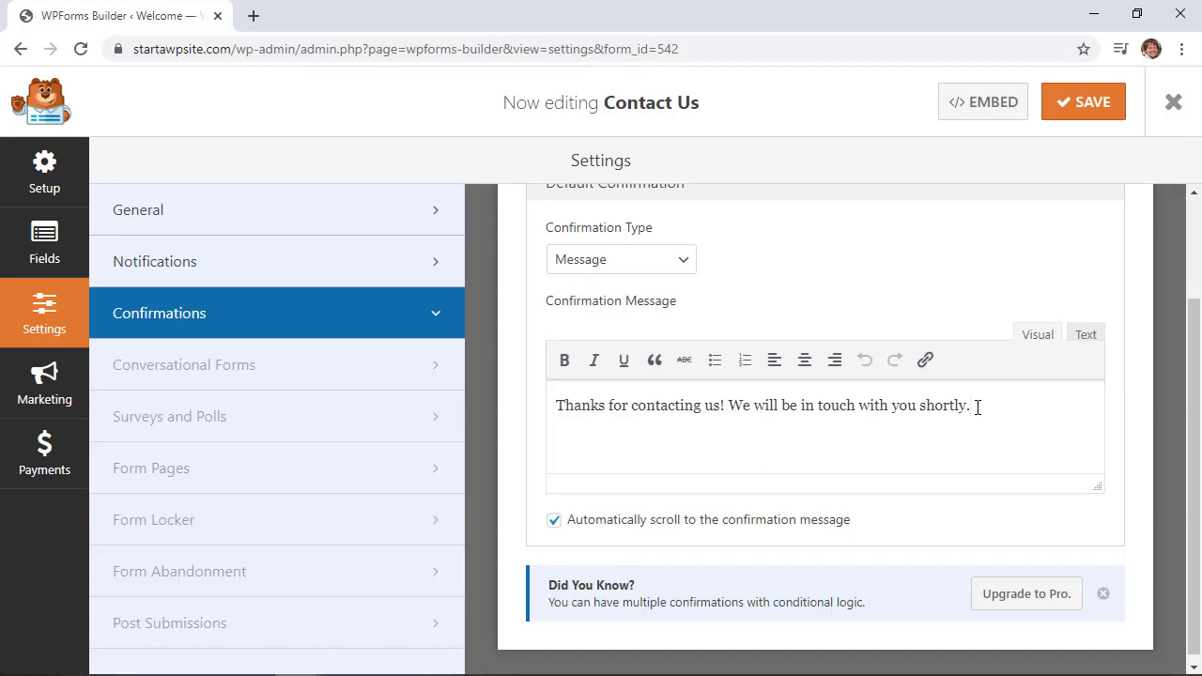
- Try the Show Page confirmation type with the About page, and the Go to URL (Redirect) type
{"action": "scroll", "coordinate": [977, 407], "scroll_direction": "up", "scroll_amount": 1}
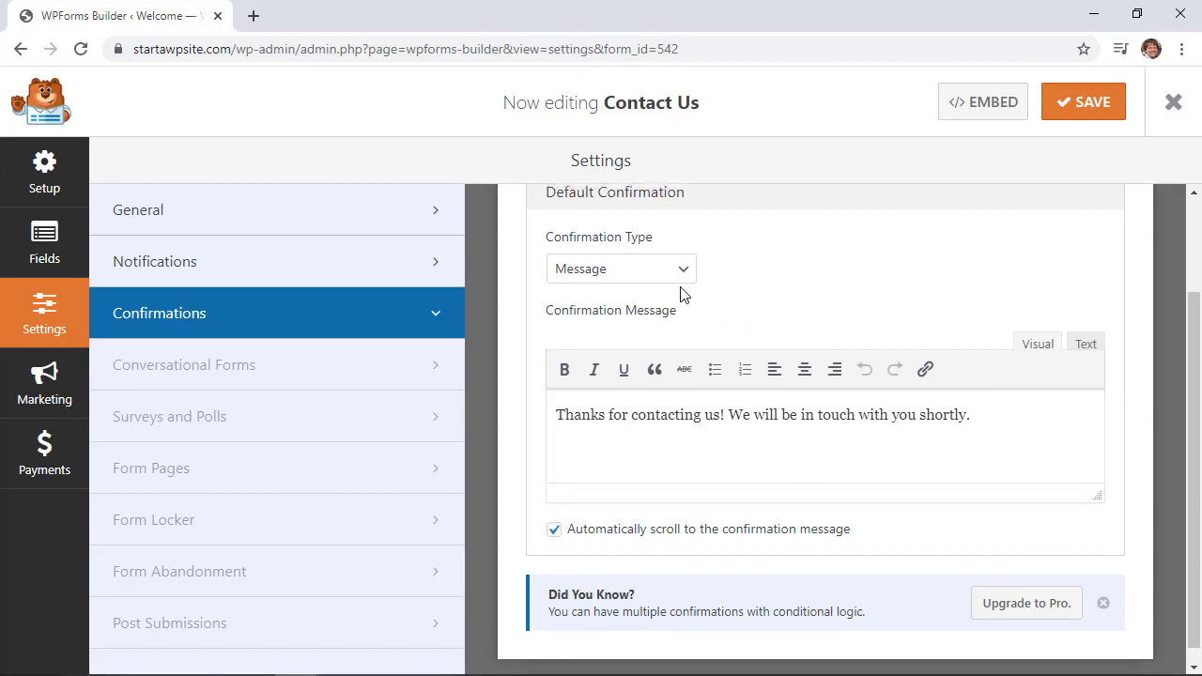
{"action": "left_click", "coordinate": [599, 274]}
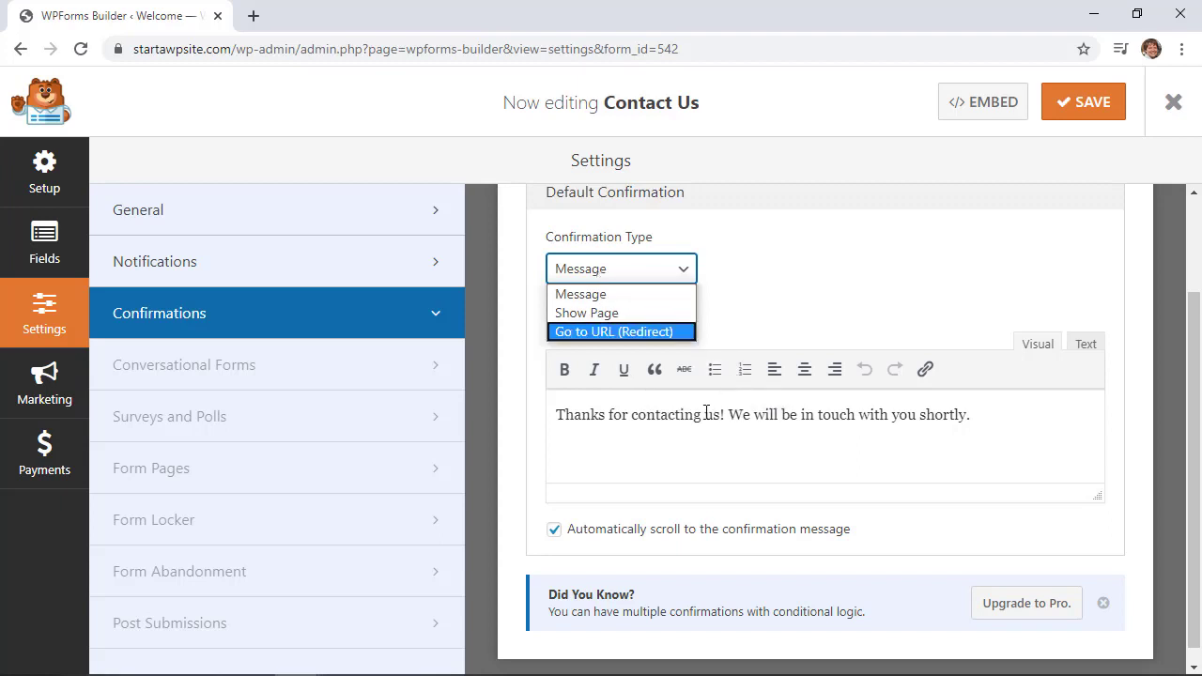
{"action": "left_click", "coordinate": [604, 315]}
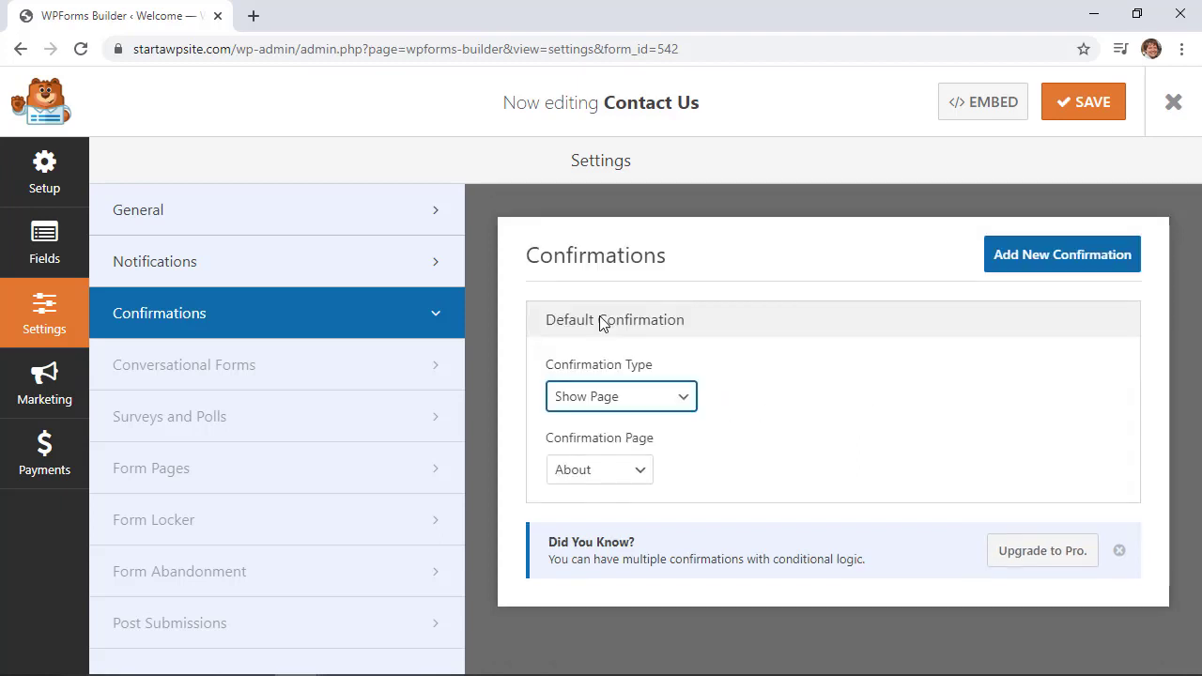
{"action": "left_click", "coordinate": [591, 475]}
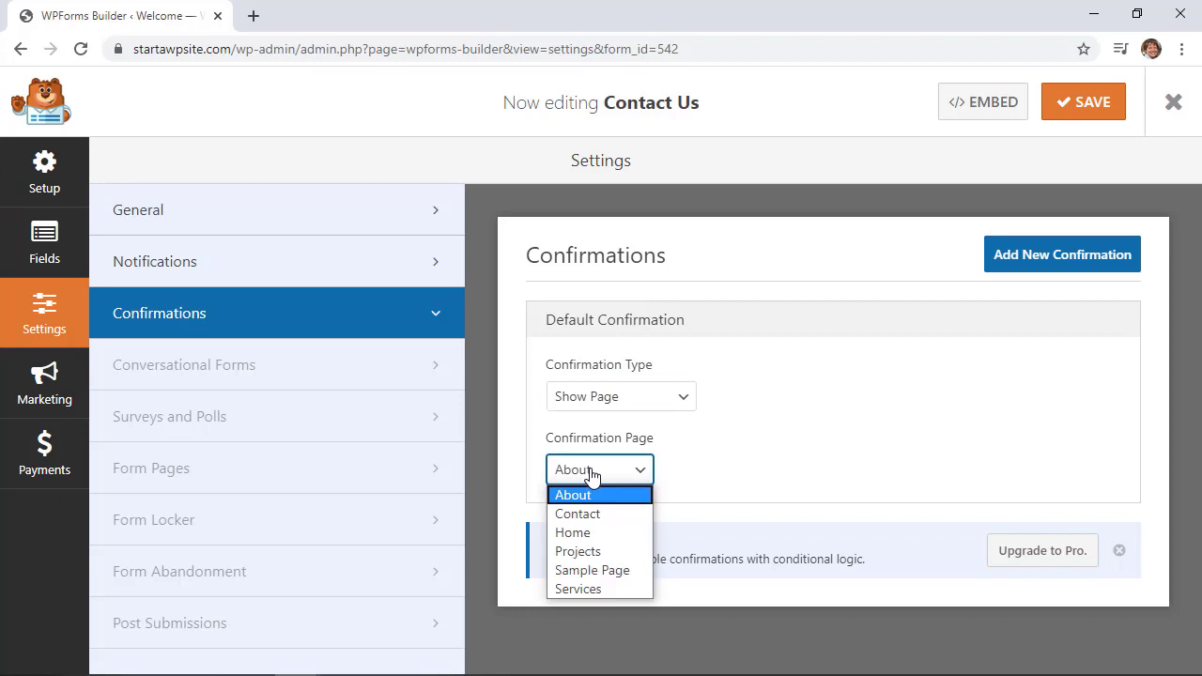
{"action": "left_click", "coordinate": [610, 473]}
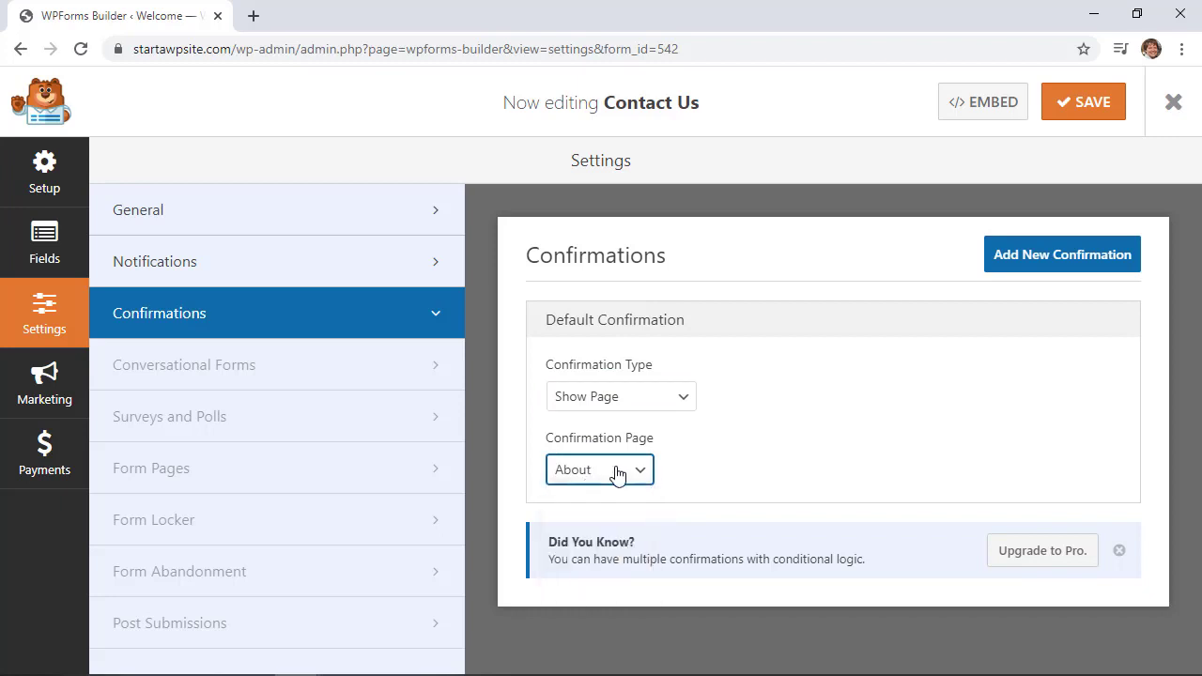
{"action": "left_click", "coordinate": [625, 396]}
{"action": "left_click", "coordinate": [625, 460]}
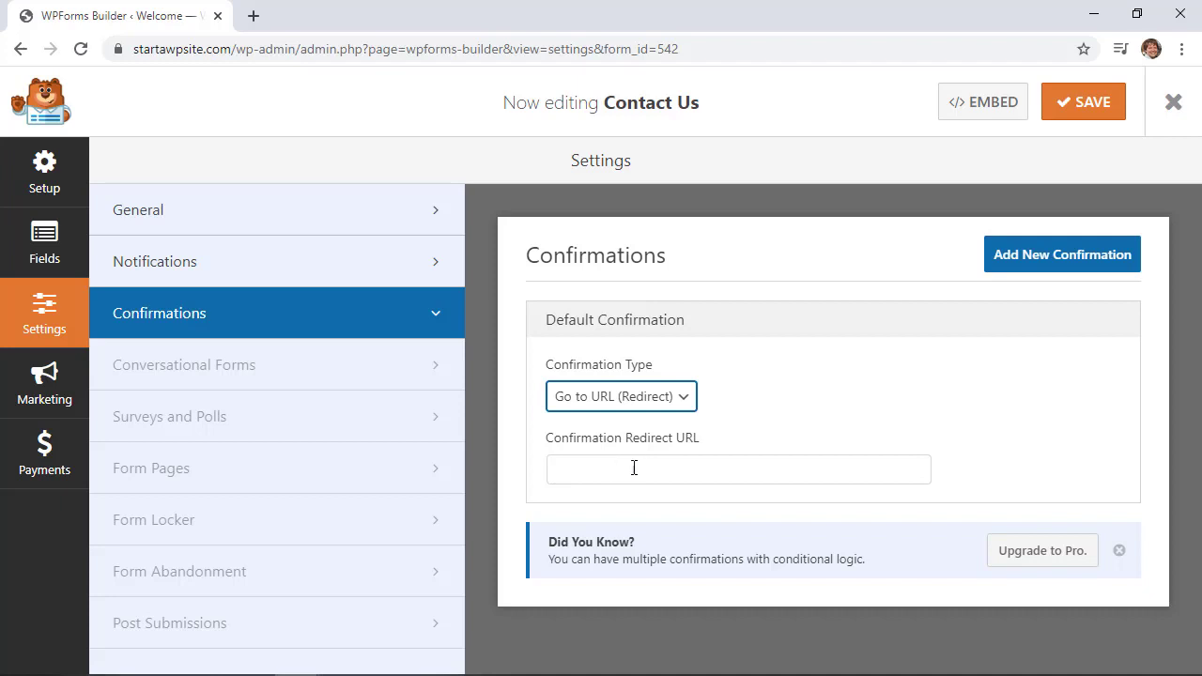
- Set the default confirmation's type to Message, check its confirmation message and save the form
{"action": "left_click", "coordinate": [618, 404]}
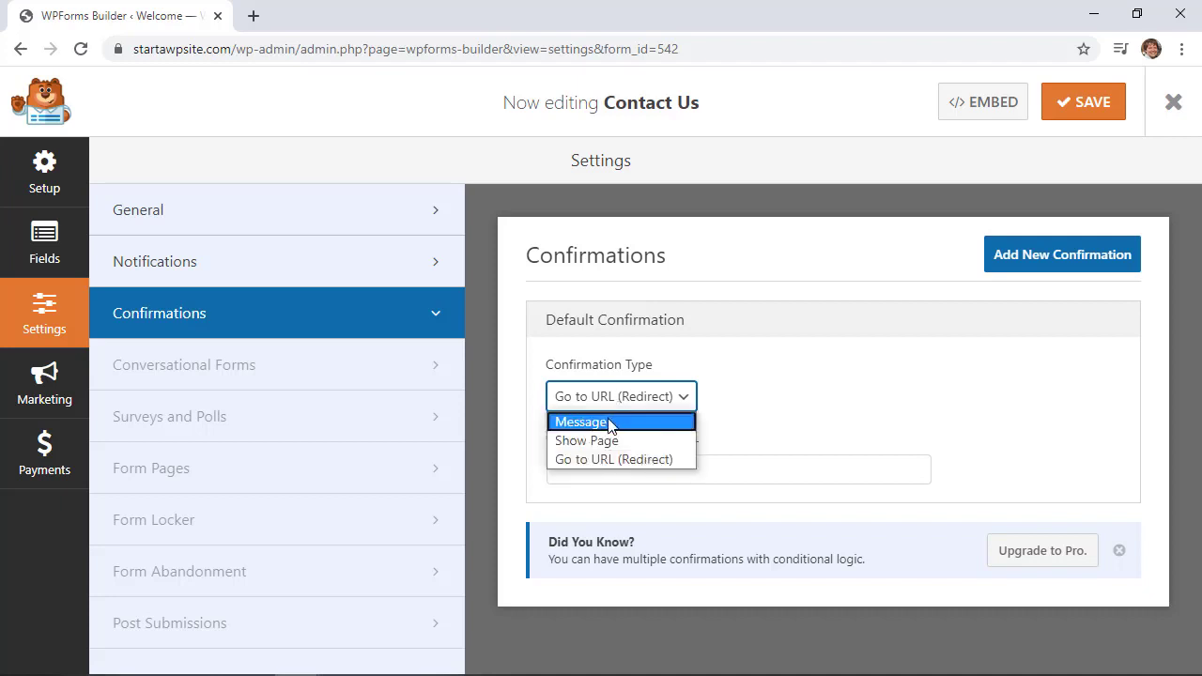
{"action": "left_click", "coordinate": [609, 422]}
{"action": "scroll", "coordinate": [601, 497], "scroll_direction": "down", "scroll_amount": 1}
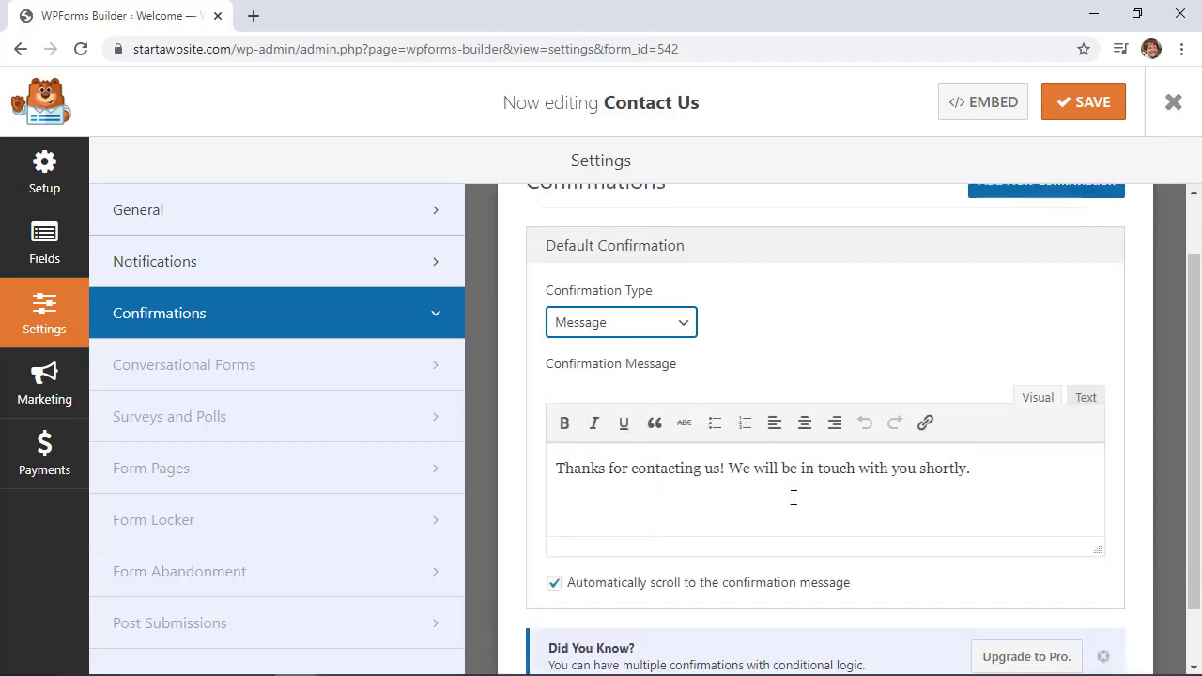
{"action": "scroll", "coordinate": [792, 497], "scroll_direction": "down", "scroll_amount": 1}
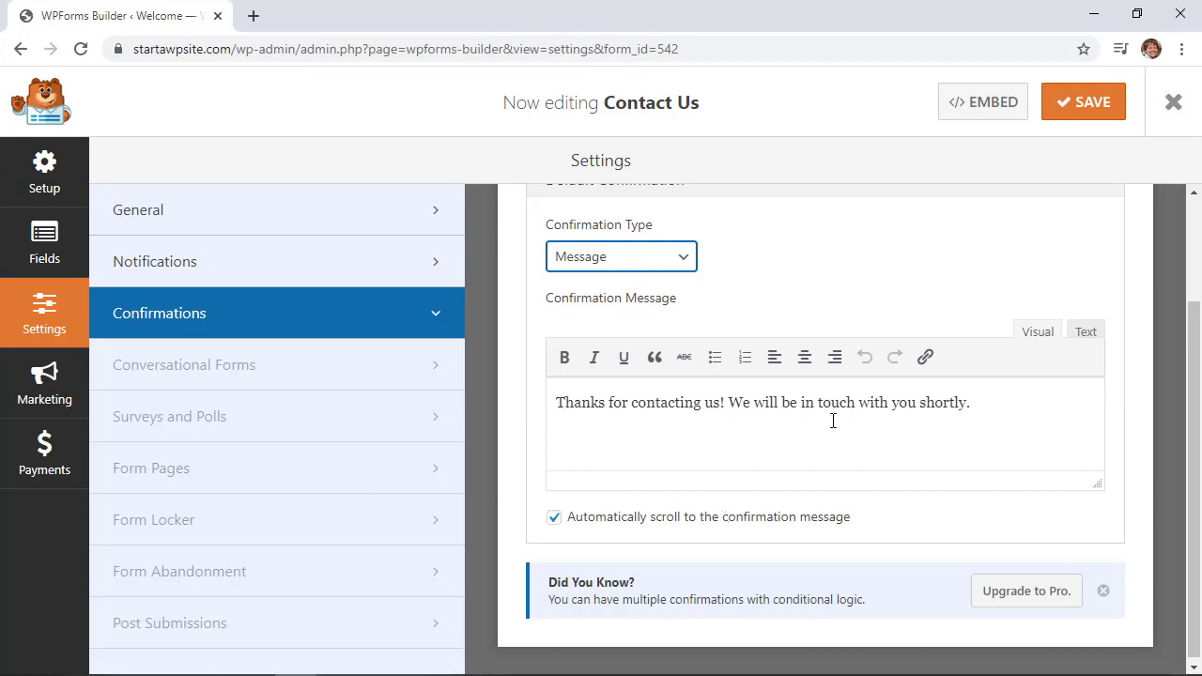
{"action": "scroll", "coordinate": [832, 421], "scroll_direction": "up", "scroll_amount": 1}
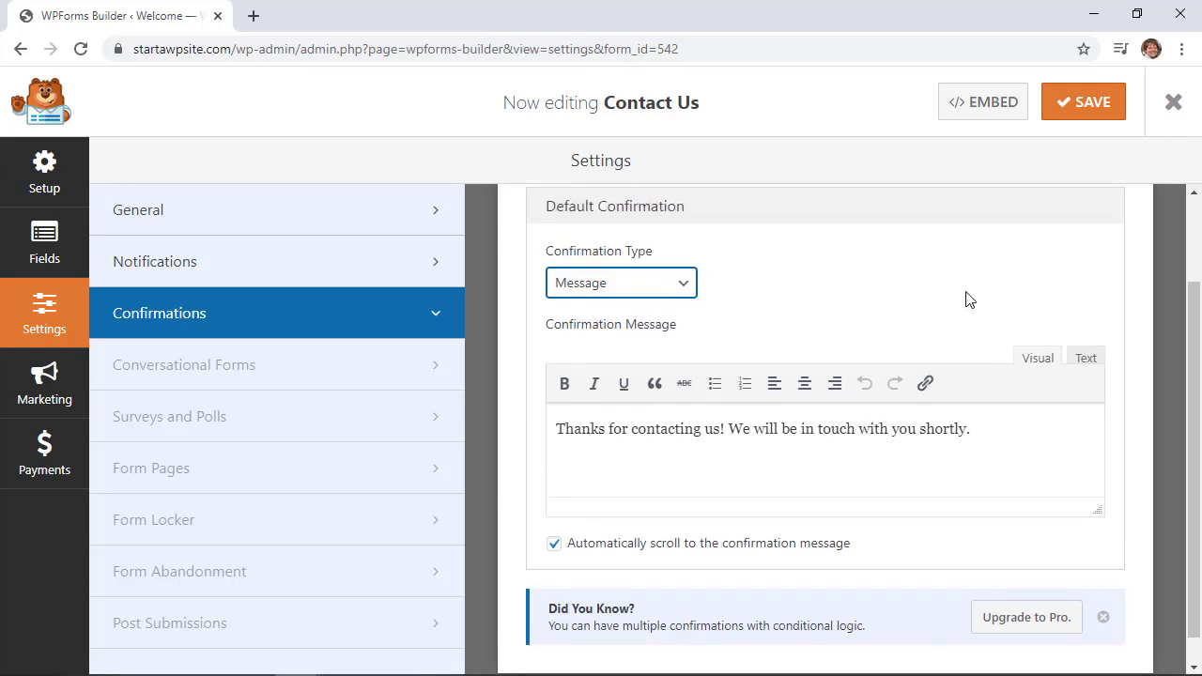
{"action": "left_click", "coordinate": [1088, 109]}
- Review the marketing and payment integrations offered for the form
{"action": "left_click", "coordinate": [49, 406]}
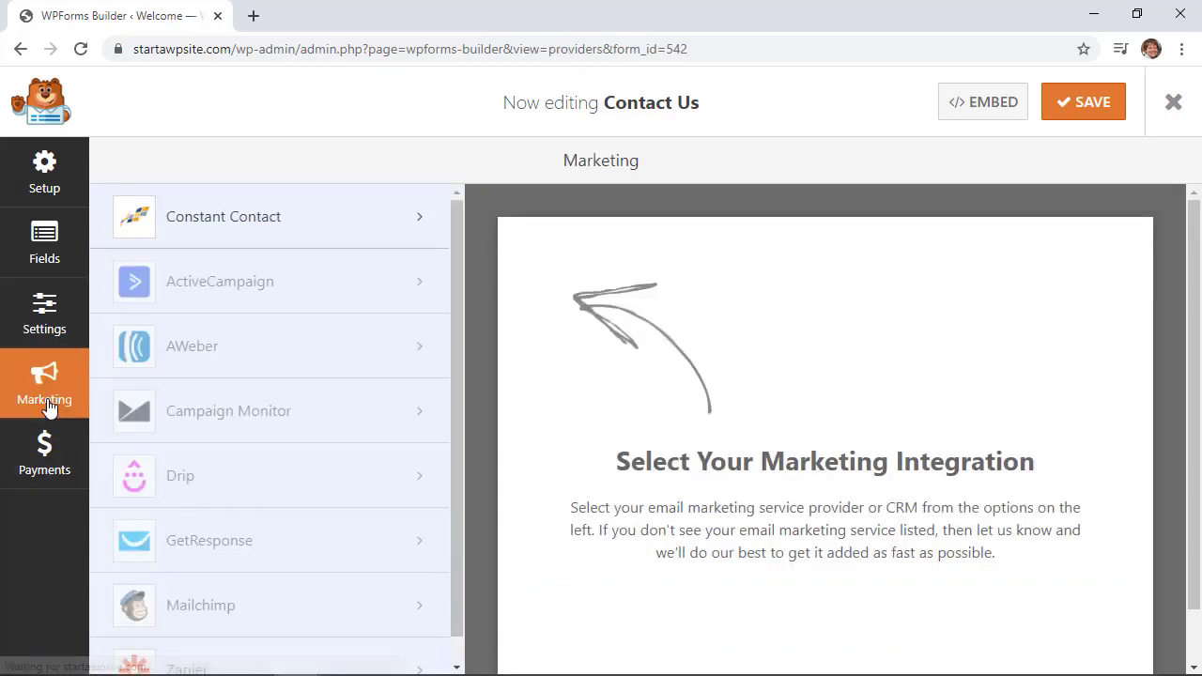
{"action": "left_click", "coordinate": [49, 470]}
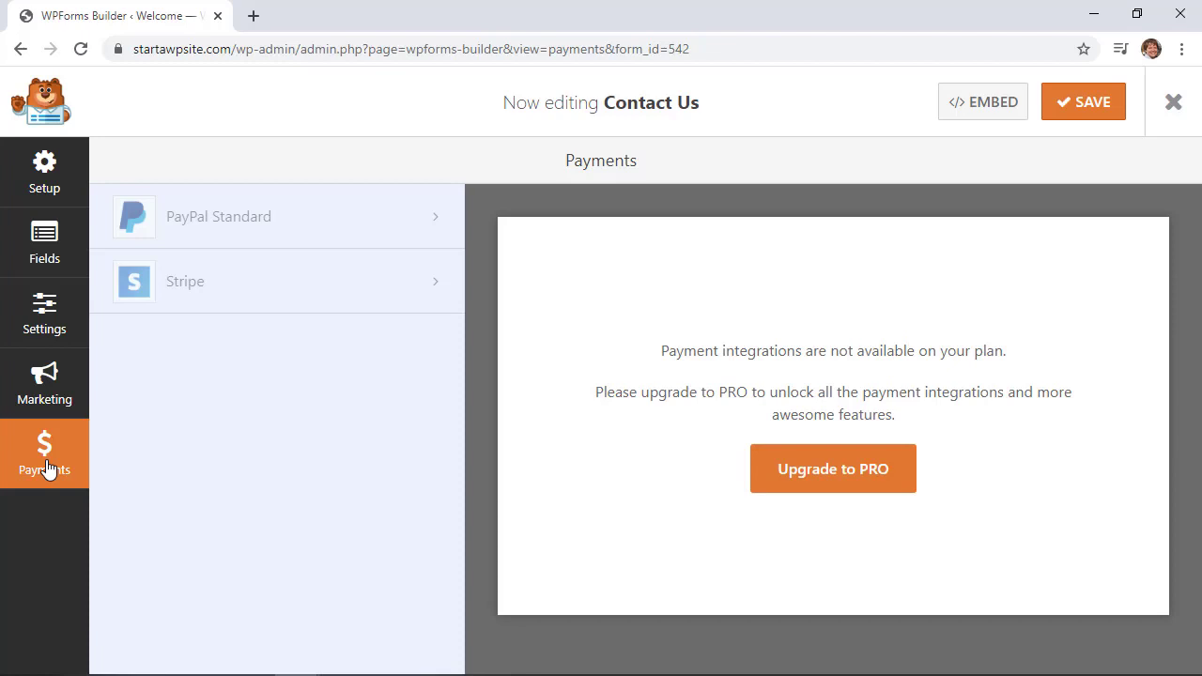
- View the wpforms.com/wpbeginner page in a separate browser tab and close that tab
{"action": "left_click", "coordinate": [252, 15]}
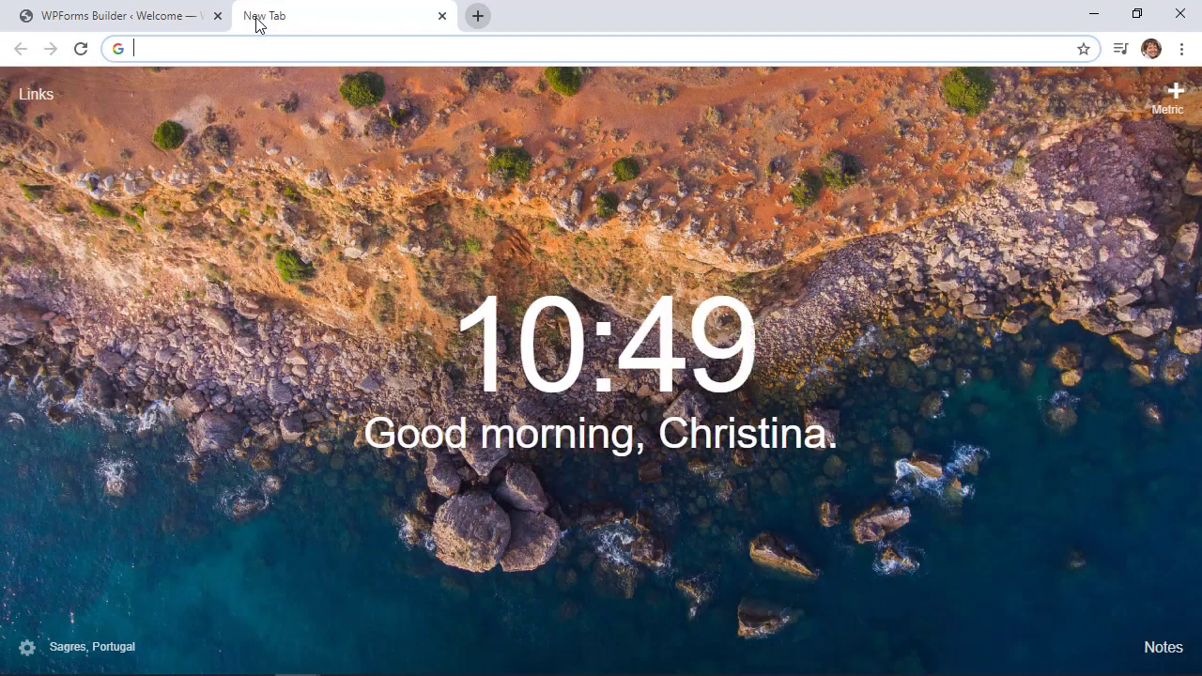
{"action": "type", "text": "wpfor"}
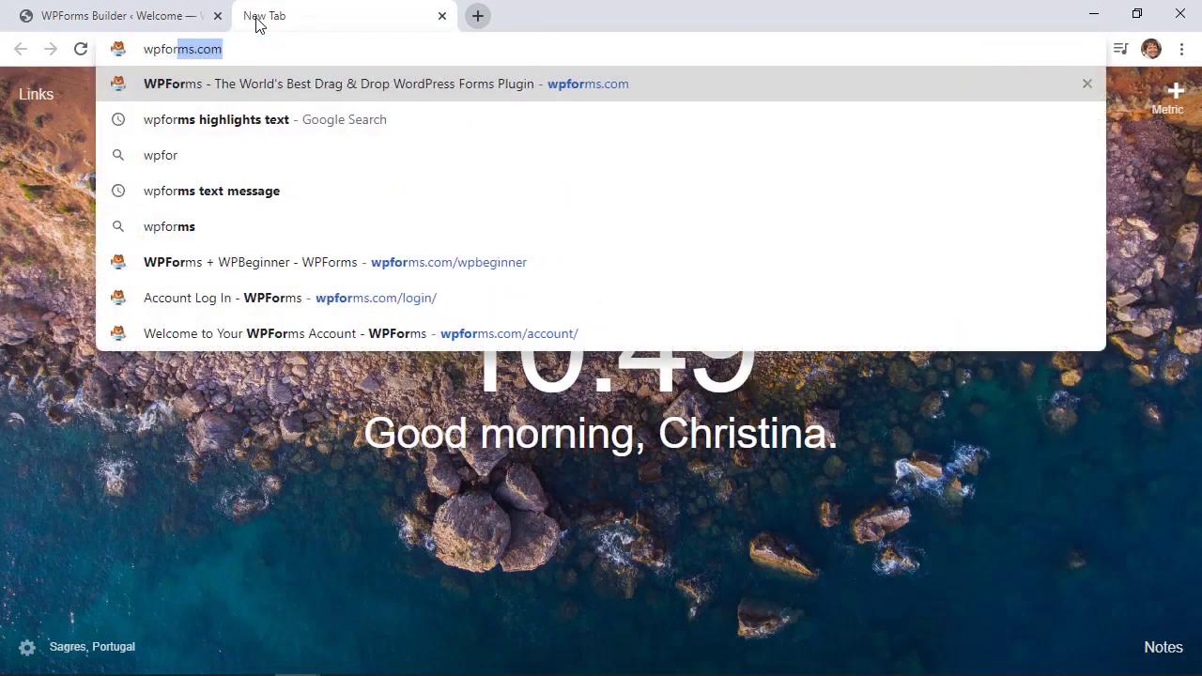
{"action": "key", "text": "Right"}
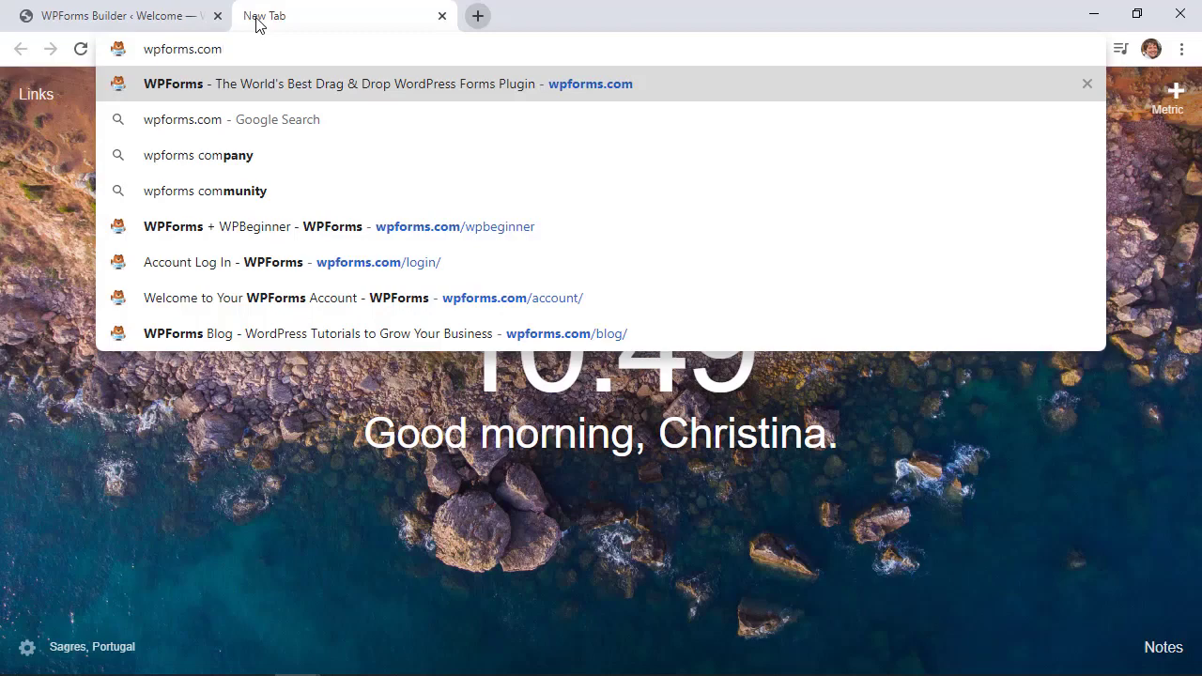
{"action": "type", "text": "/w"}
{"action": "key", "text": "Return"}
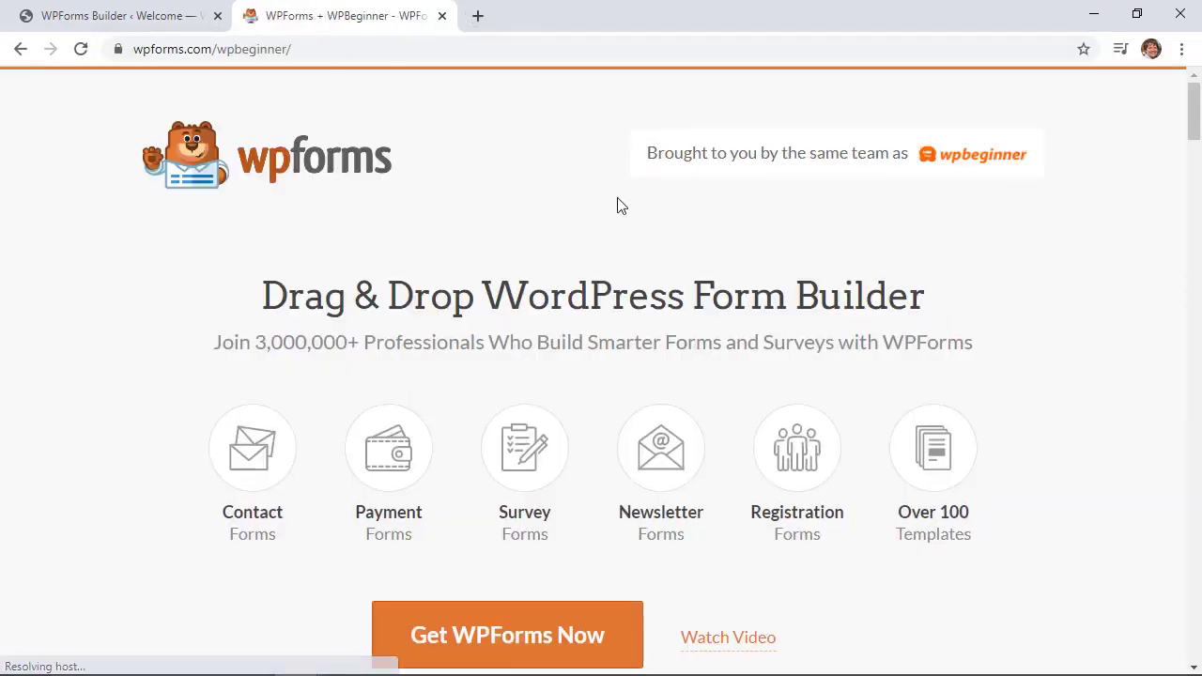
{"action": "key", "text": "ctrl+w"}
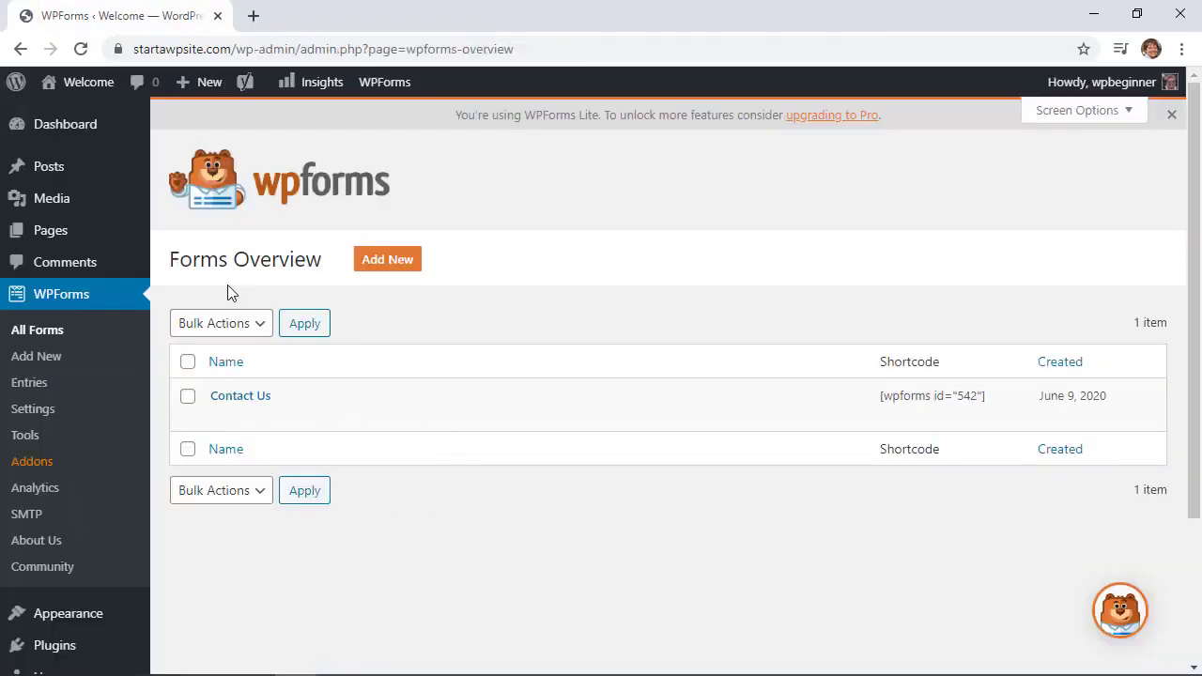
- Open the site's Contact page for editing from the list of all pages
{"action": "mouse_move", "coordinate": [57, 237]}
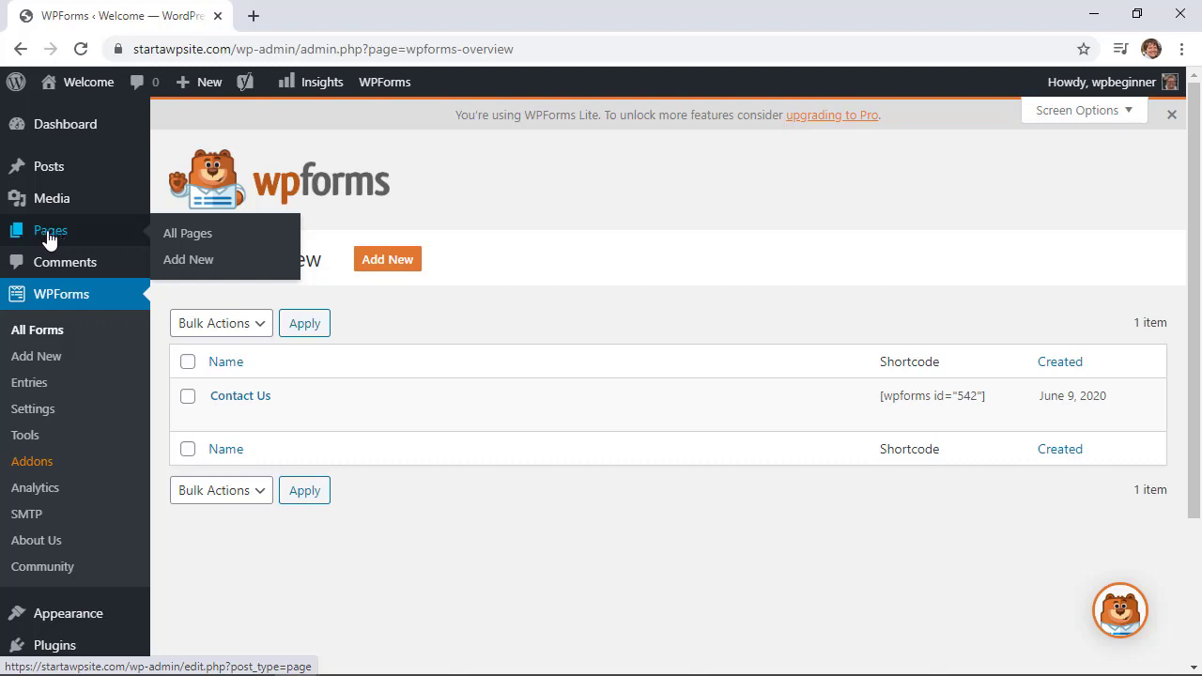
{"action": "left_click", "coordinate": [173, 233]}
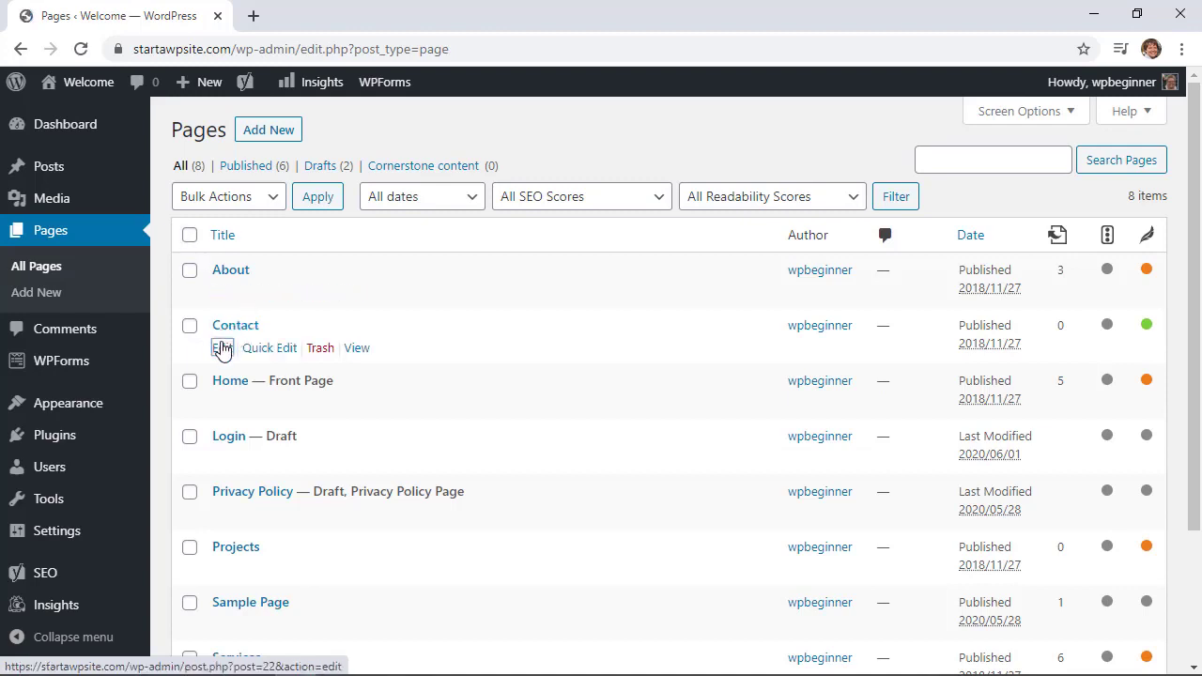
{"action": "left_click", "coordinate": [222, 349]}
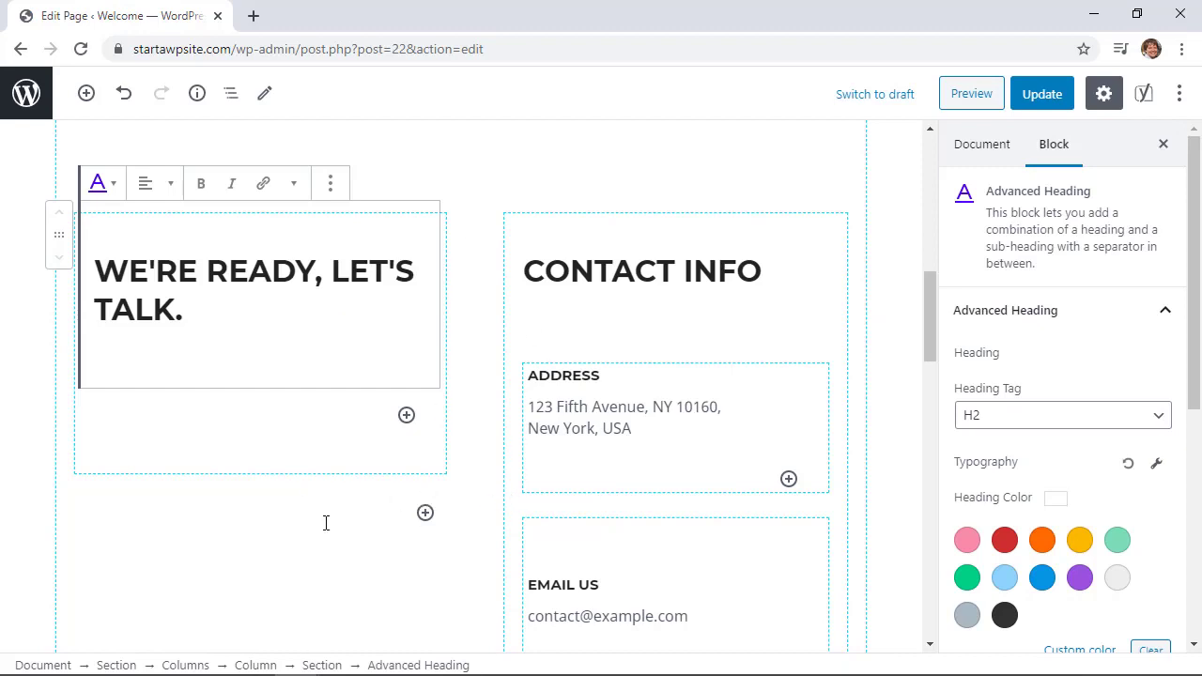
- Add a WPForms block below the "We're Ready, Let's Talk." heading on the Contact page
{"action": "left_click", "coordinate": [407, 415]}
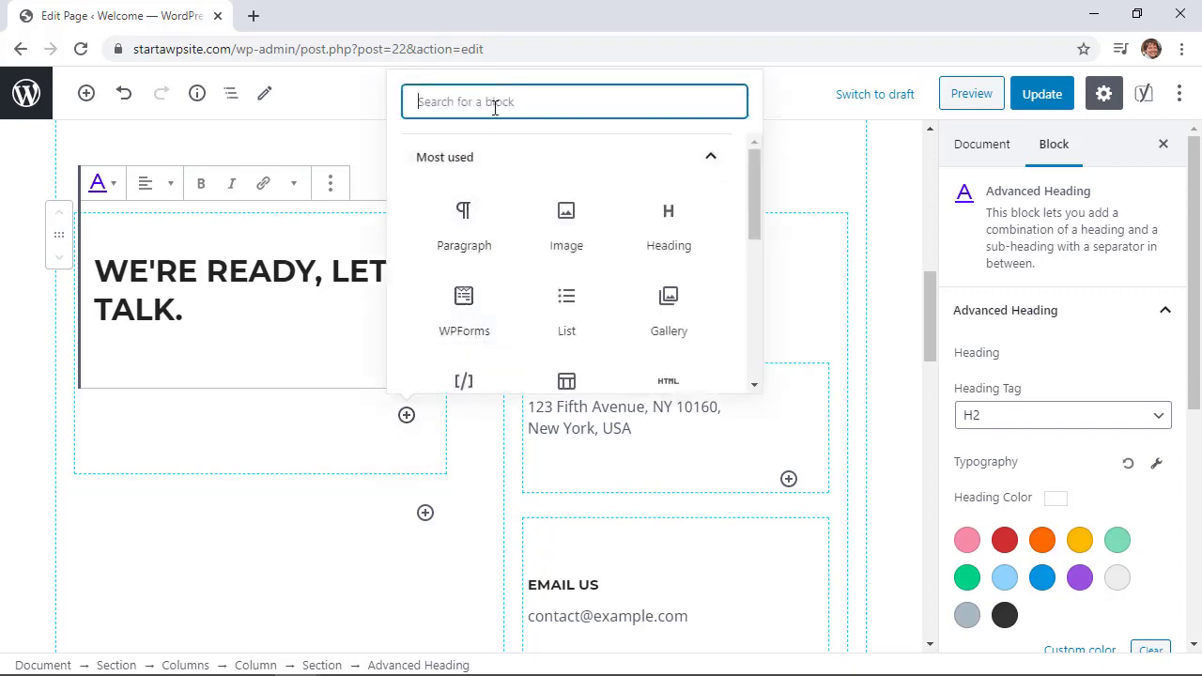
{"action": "type", "text": "w"}
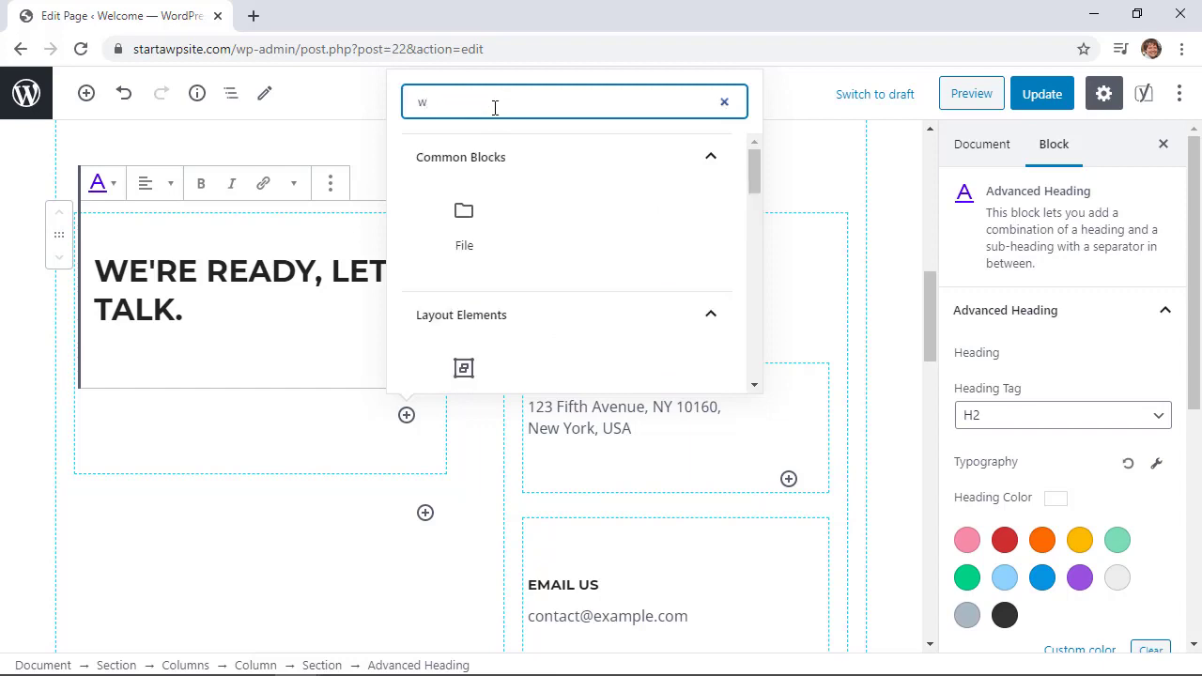
{"action": "type", "text": "pforms"}
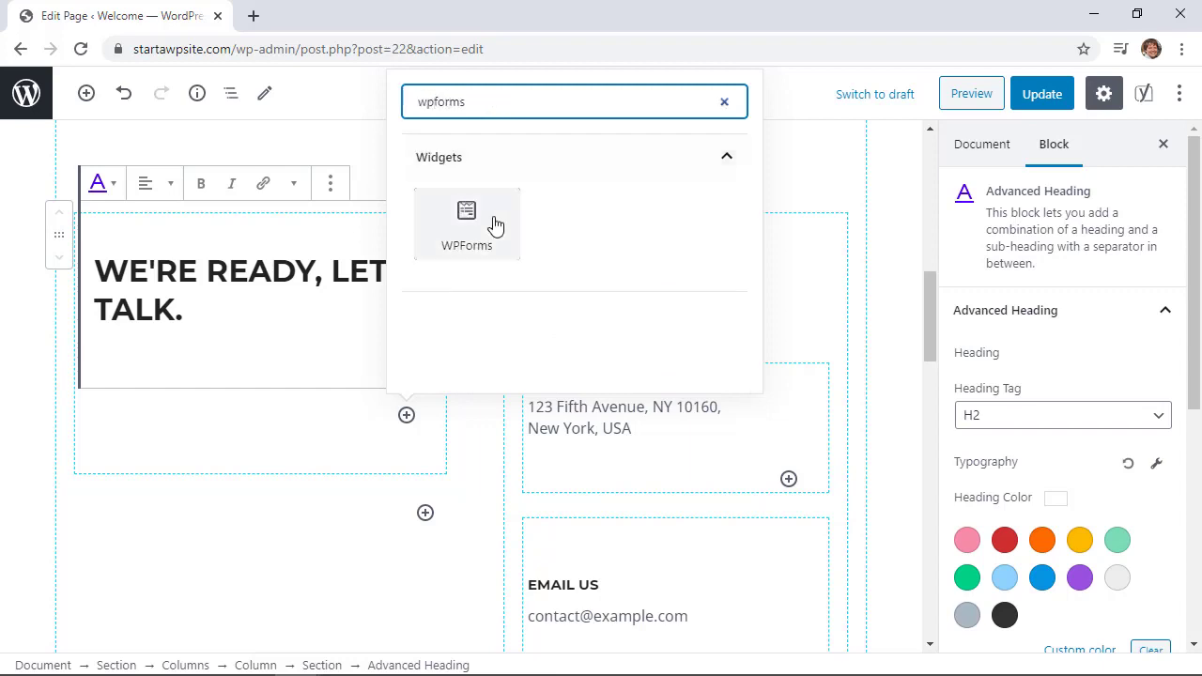
{"action": "left_click", "coordinate": [470, 220]}
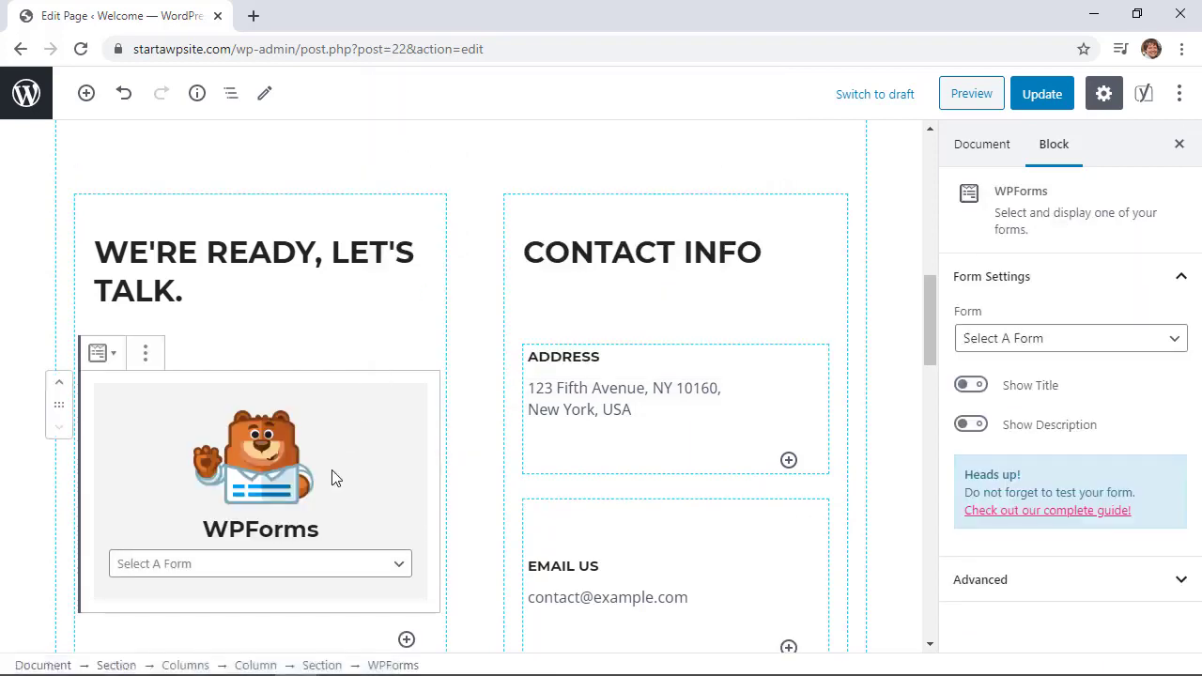
- Choose the Contact Us form for the new WPForms block and check its fields in the editor
{"action": "scroll", "coordinate": [335, 478], "scroll_direction": "down", "scroll_amount": 1}
{"action": "left_click", "coordinate": [256, 454]}
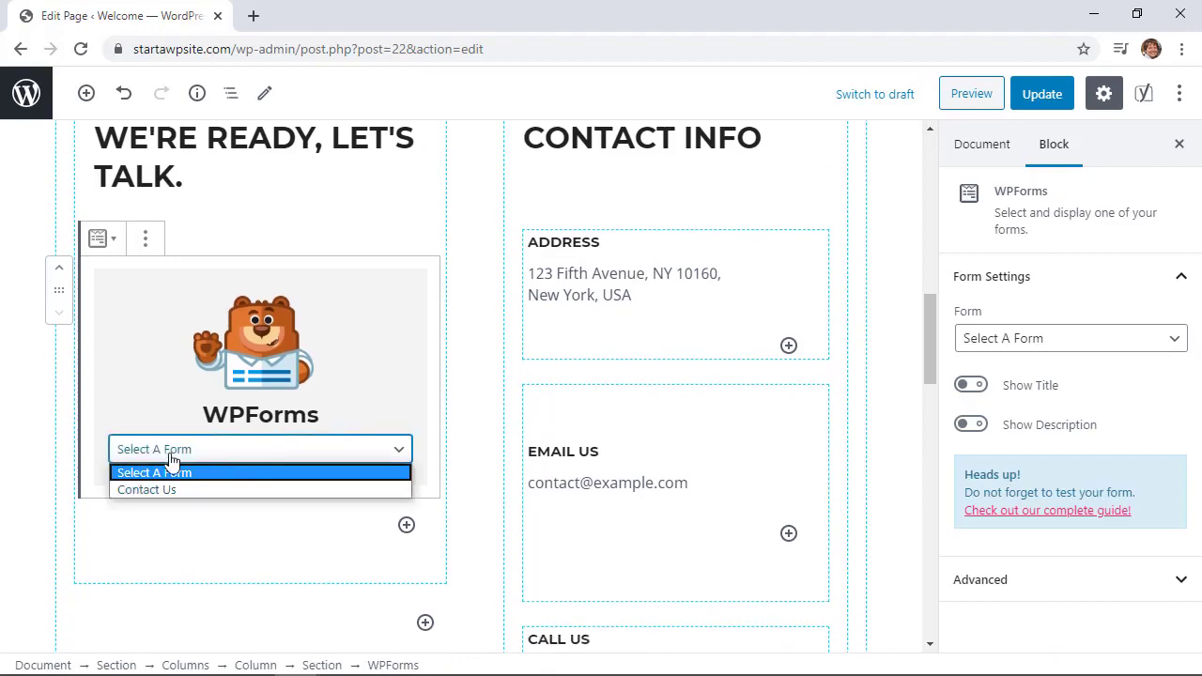
{"action": "left_click", "coordinate": [152, 489]}
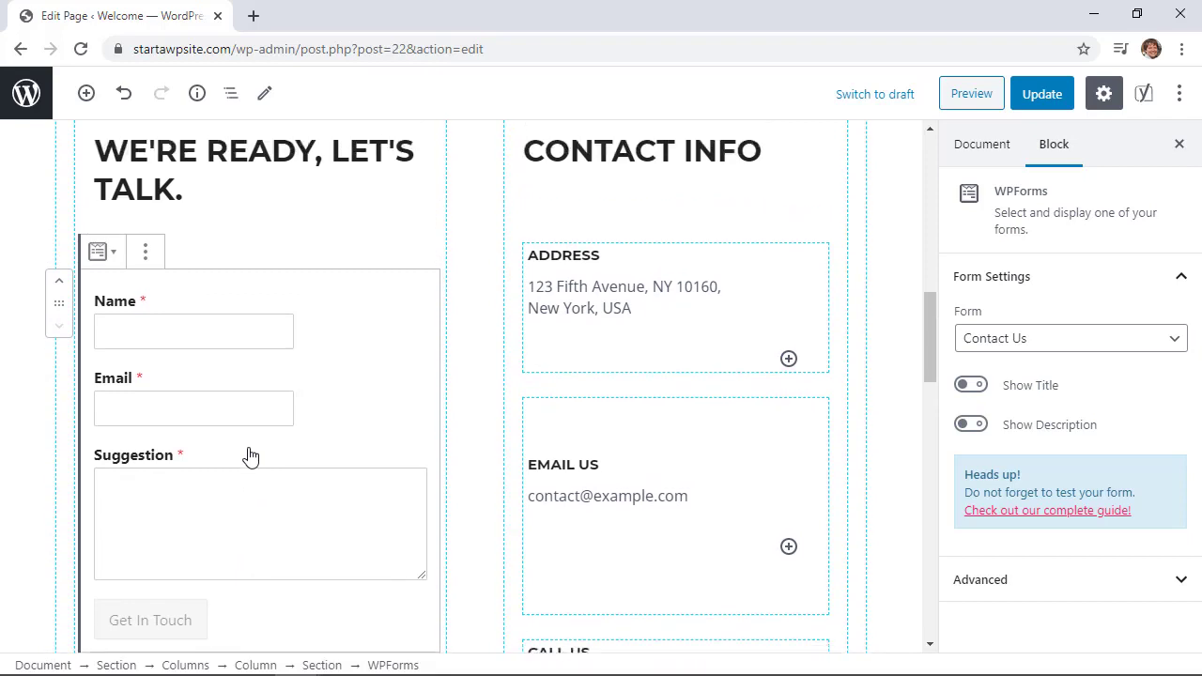
{"action": "scroll", "coordinate": [247, 457], "scroll_direction": "down", "scroll_amount": 1}
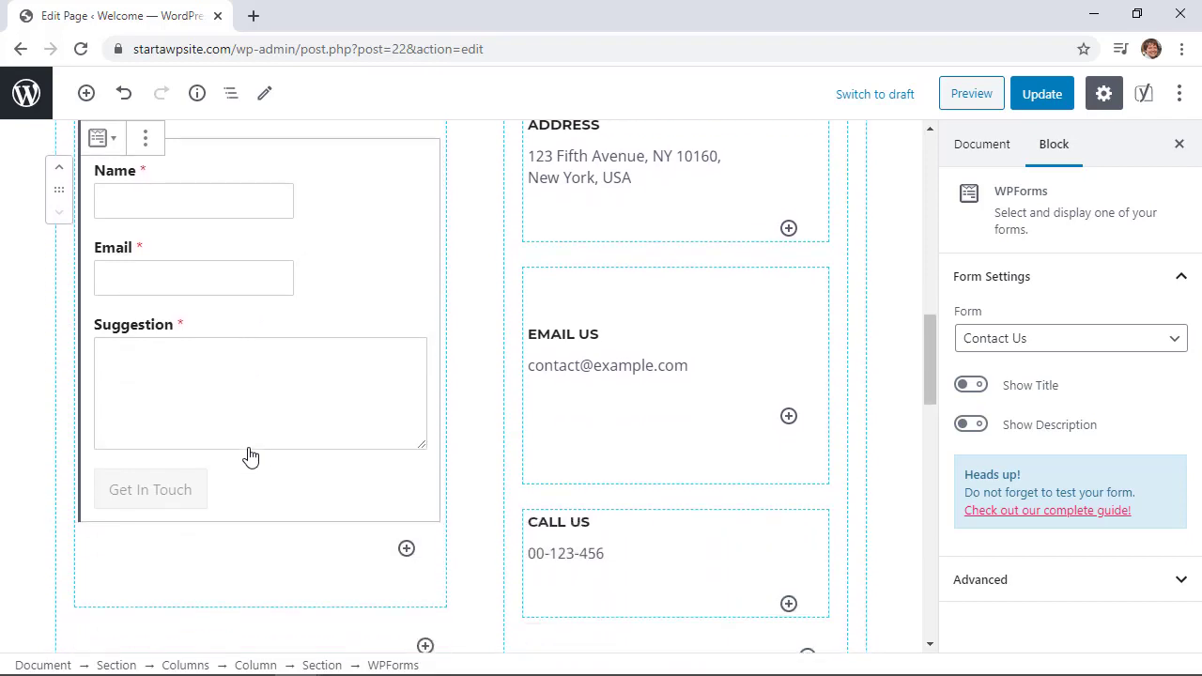
- Update the Contact page and check the embedded form on the live page
{"action": "left_click", "coordinate": [1040, 94]}
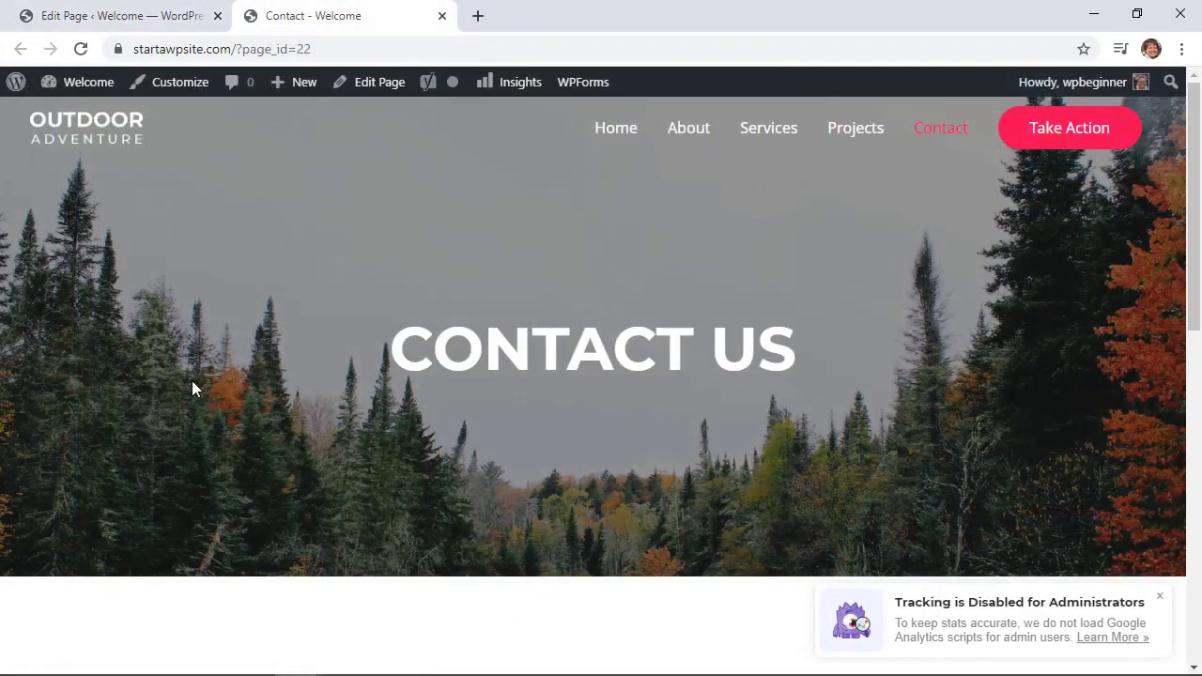
{"action": "scroll", "coordinate": [192, 380], "scroll_direction": "down", "scroll_amount": 2}
{"action": "scroll", "coordinate": [192, 388], "scroll_direction": "down", "scroll_amount": 4}
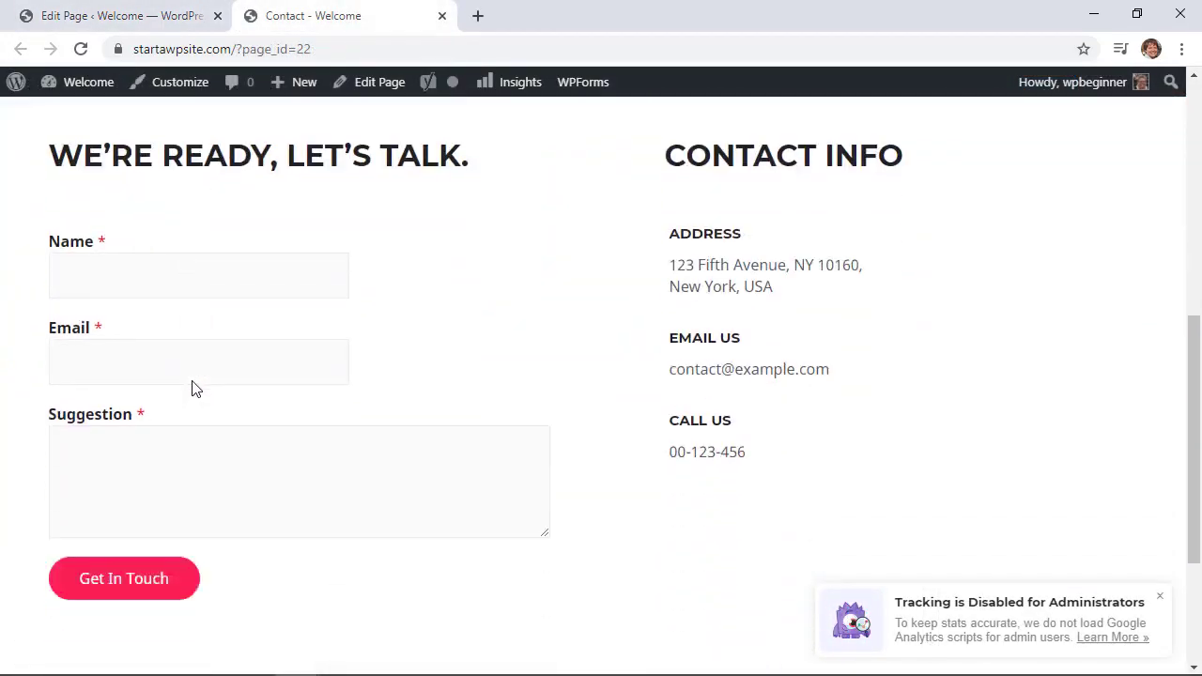
{"action": "scroll", "coordinate": [315, 442], "scroll_direction": "down", "scroll_amount": 1}
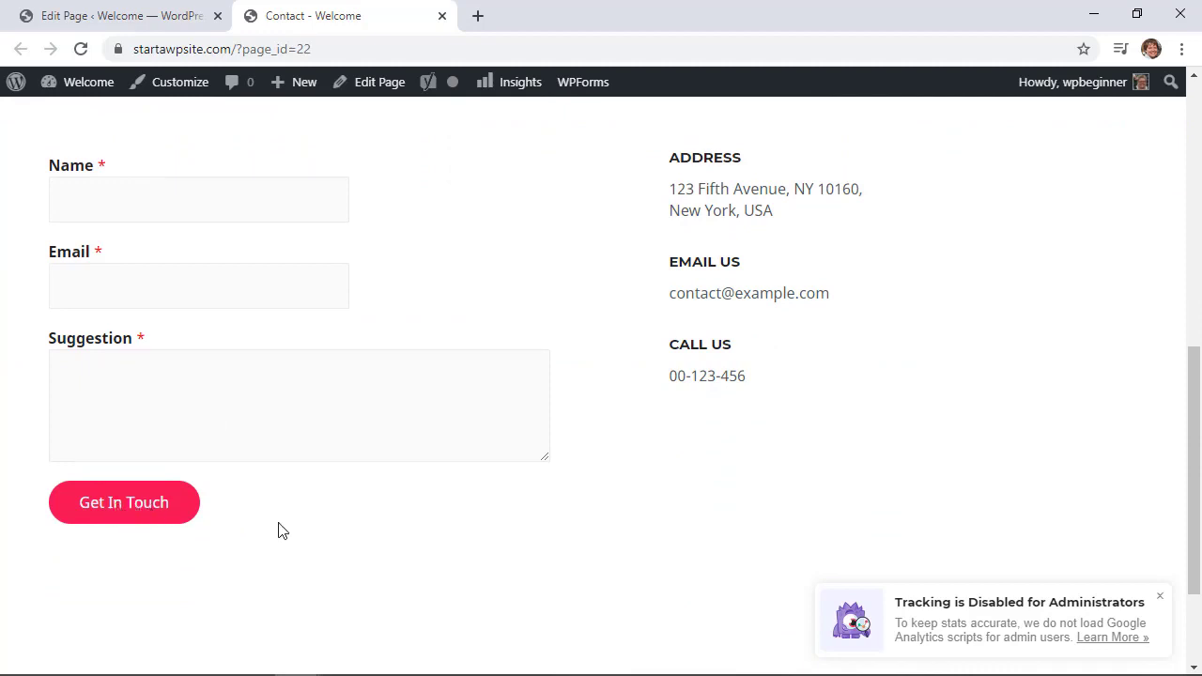
{"action": "scroll", "coordinate": [226, 538], "scroll_direction": "up", "scroll_amount": 1}
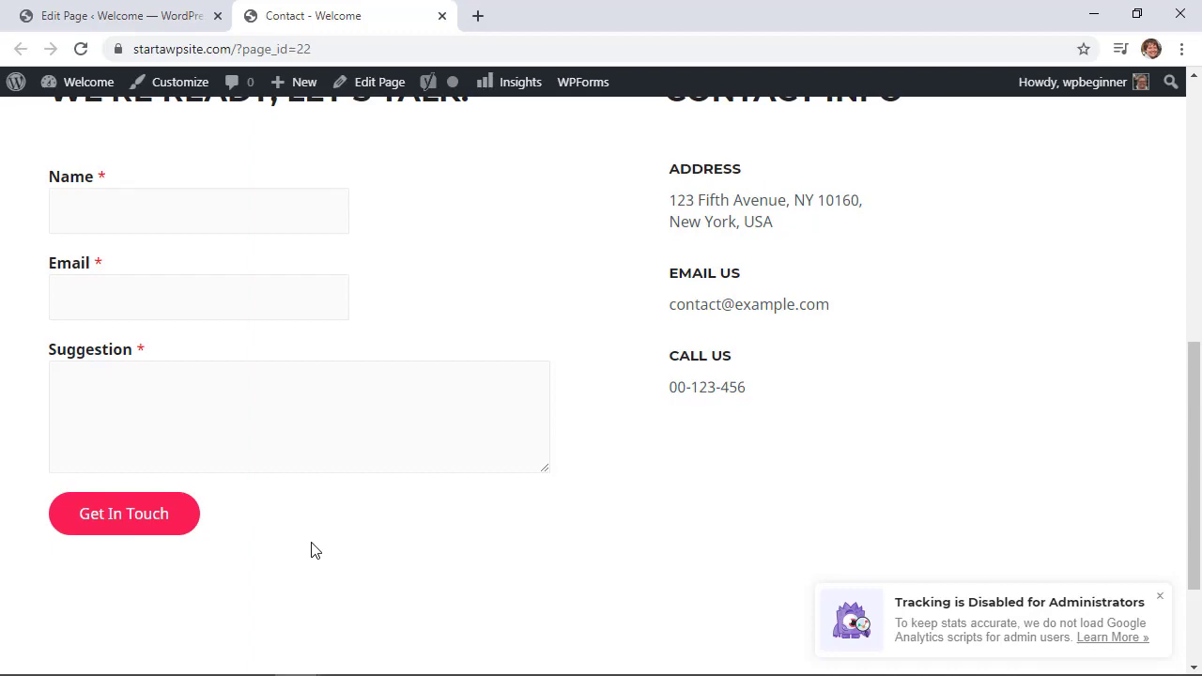
{"action": "scroll", "coordinate": [315, 550], "scroll_direction": "up", "scroll_amount": 3}
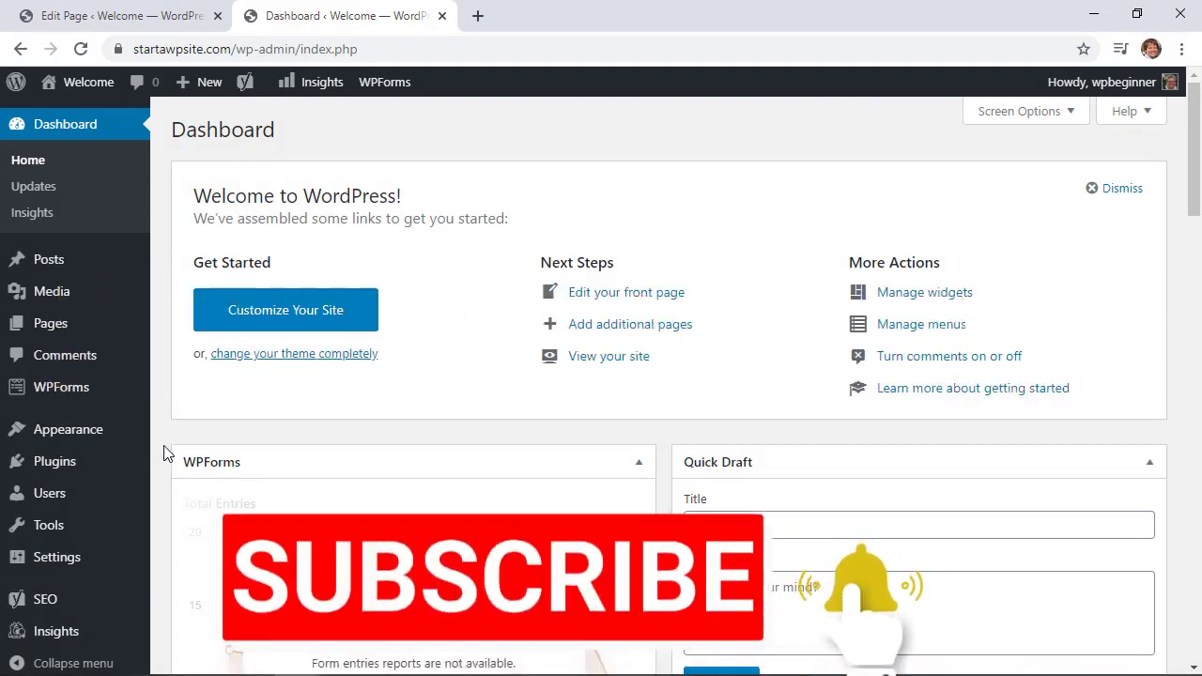
- Open the site's widget settings and add a WPForms widget above Search in the Main Sidebar
{"action": "mouse_move", "coordinate": [51, 437]}
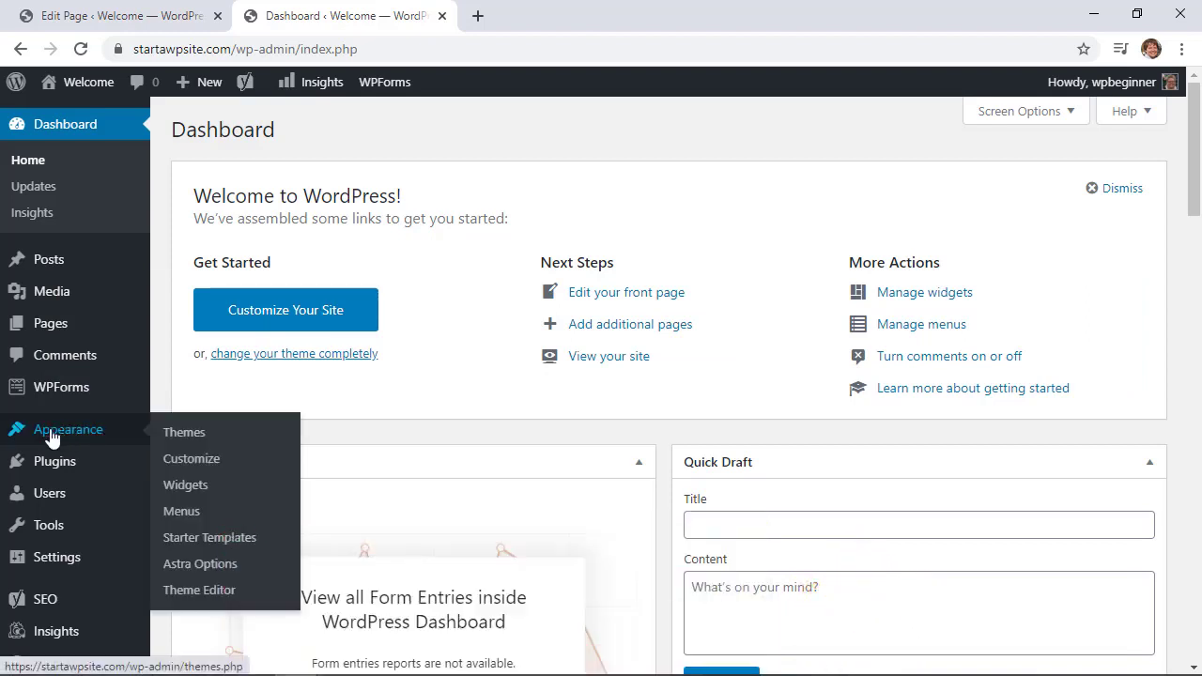
{"action": "left_click", "coordinate": [184, 486]}
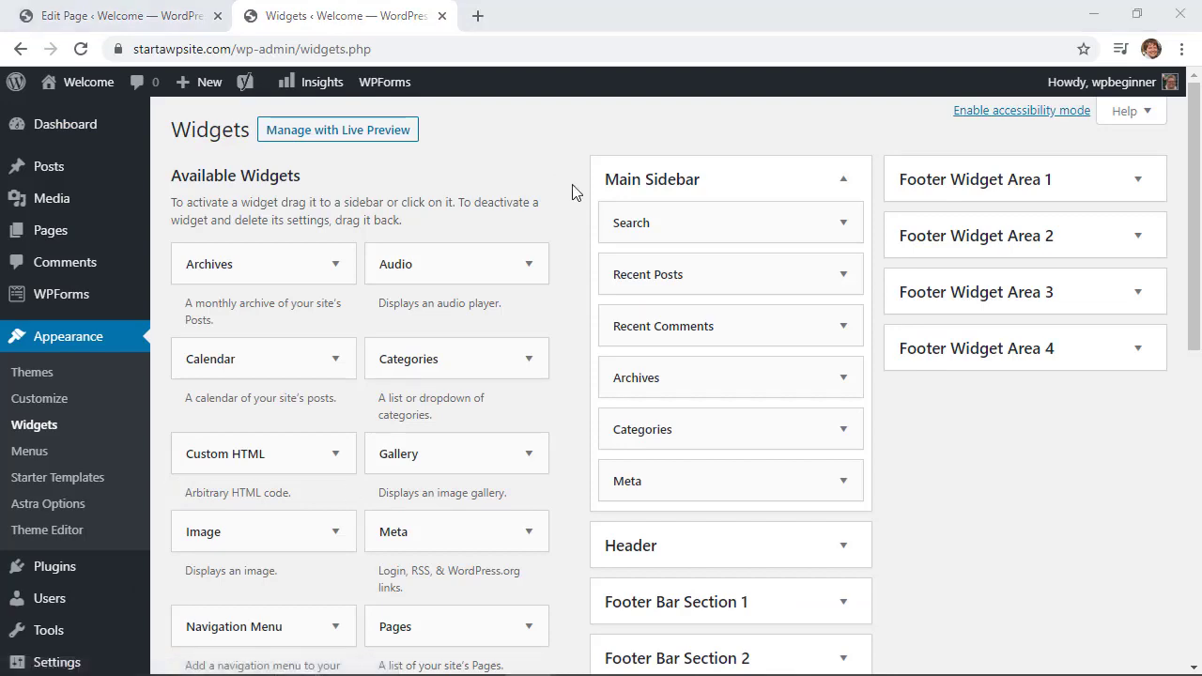
{"action": "scroll", "coordinate": [563, 329], "scroll_direction": "down", "scroll_amount": 3}
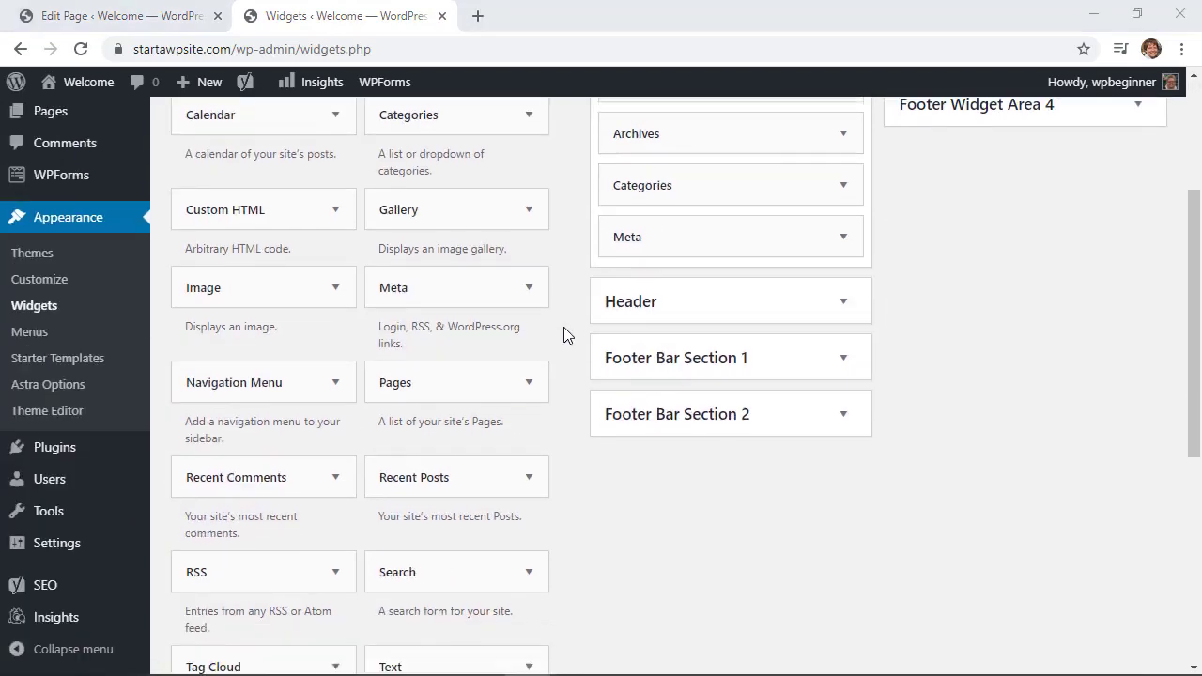
{"action": "scroll", "coordinate": [564, 331], "scroll_direction": "down", "scroll_amount": 3}
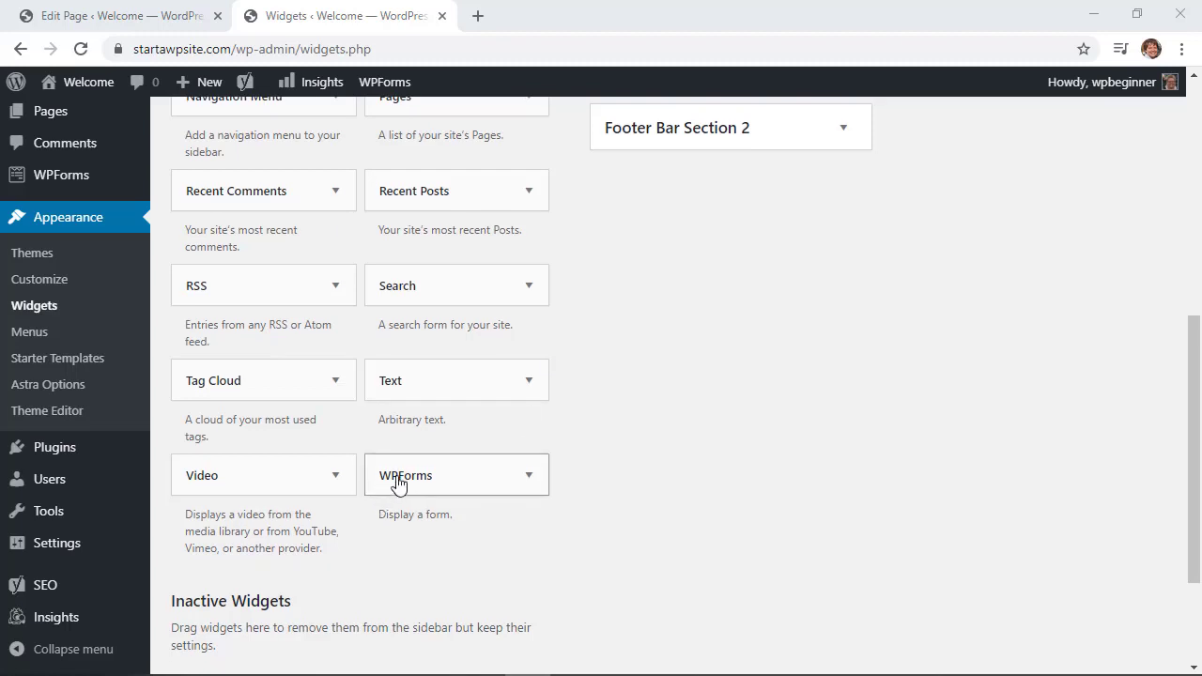
{"action": "left_click_drag", "start_coordinate": [398, 482], "coordinate": [639, 215]}
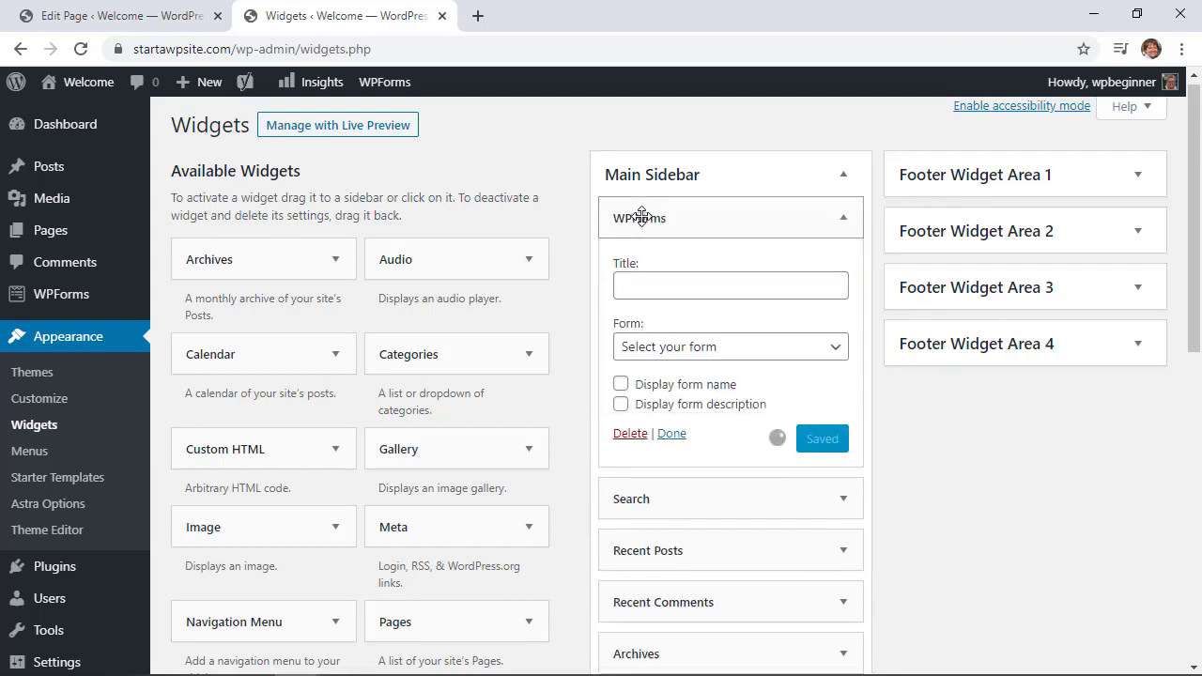
- Choose the Contact Us form for the new WPForms widget in the Main Sidebar
{"action": "left_click", "coordinate": [666, 282]}
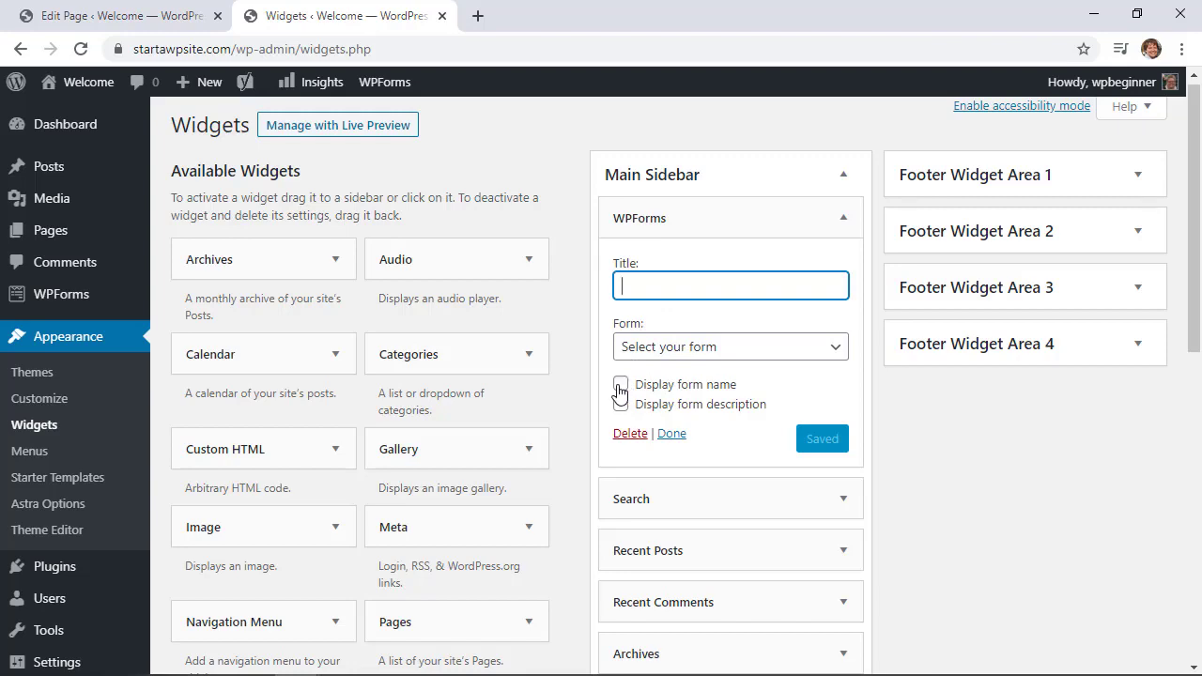
{"action": "left_click", "coordinate": [645, 347]}
{"action": "left_click", "coordinate": [662, 391]}
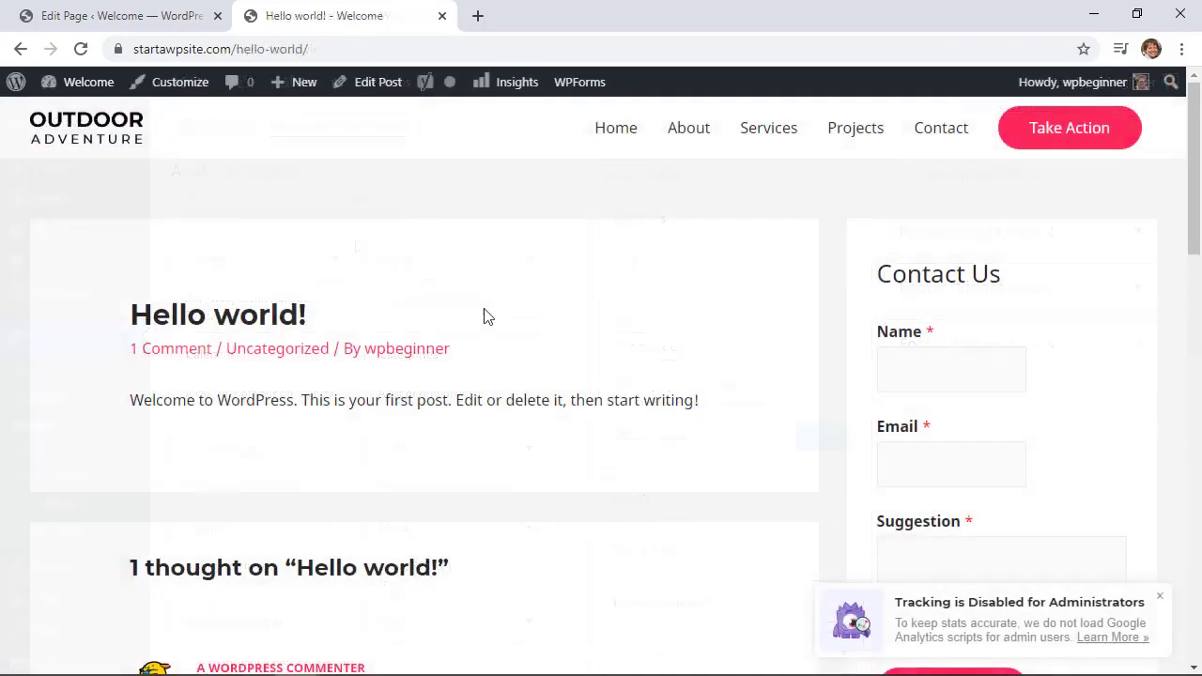
- Check the contact form in the sidebar of the live "Hello world!" post
{"action": "scroll", "coordinate": [486, 317], "scroll_direction": "down", "scroll_amount": 1}
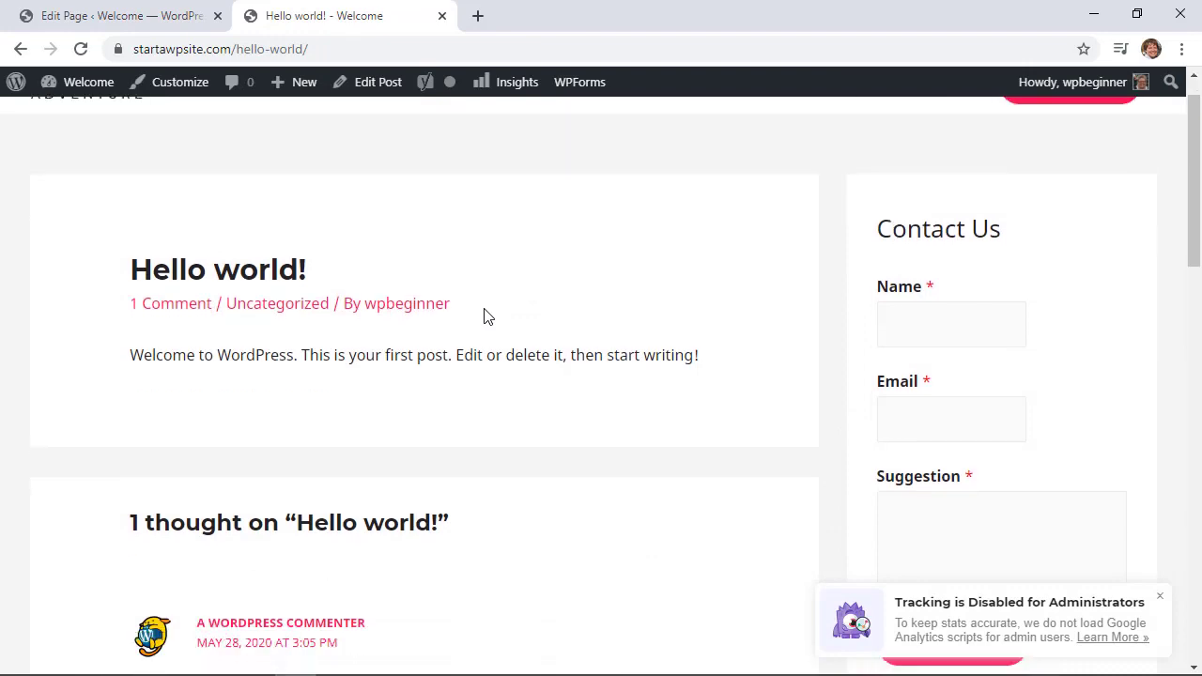
{"action": "scroll", "coordinate": [663, 297], "scroll_direction": "down", "scroll_amount": 2}
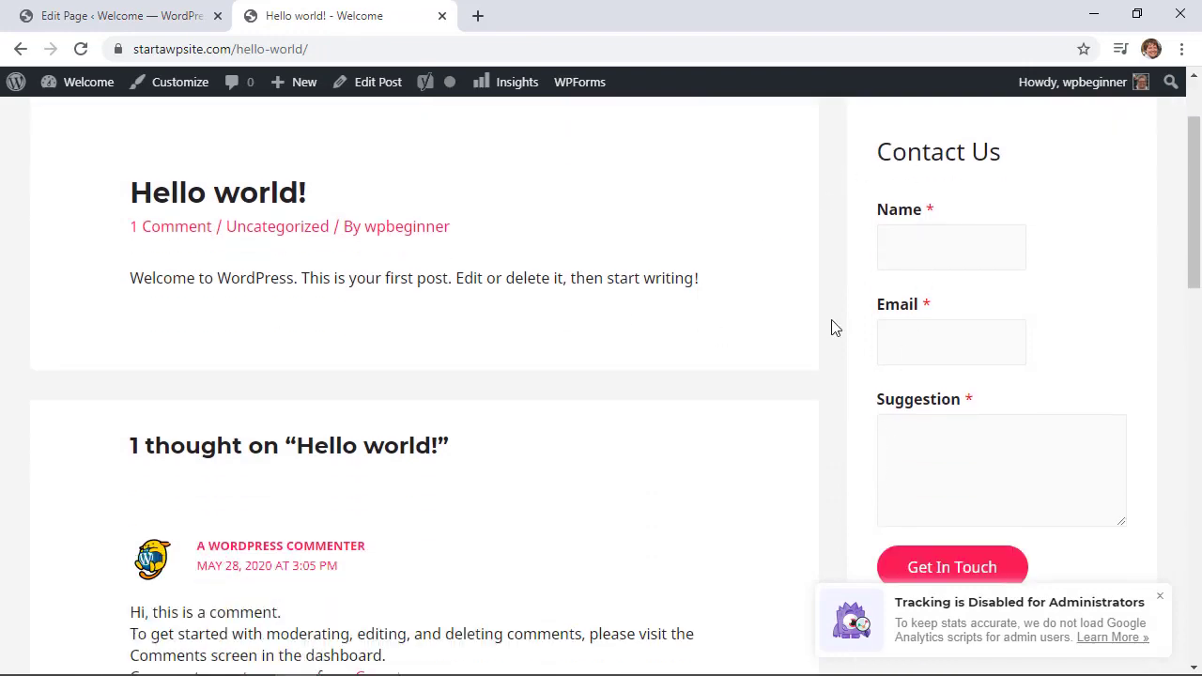
{"action": "scroll", "coordinate": [831, 326], "scroll_direction": "down", "scroll_amount": 2}
{"action": "scroll", "coordinate": [829, 322], "scroll_direction": "up", "scroll_amount": 3}
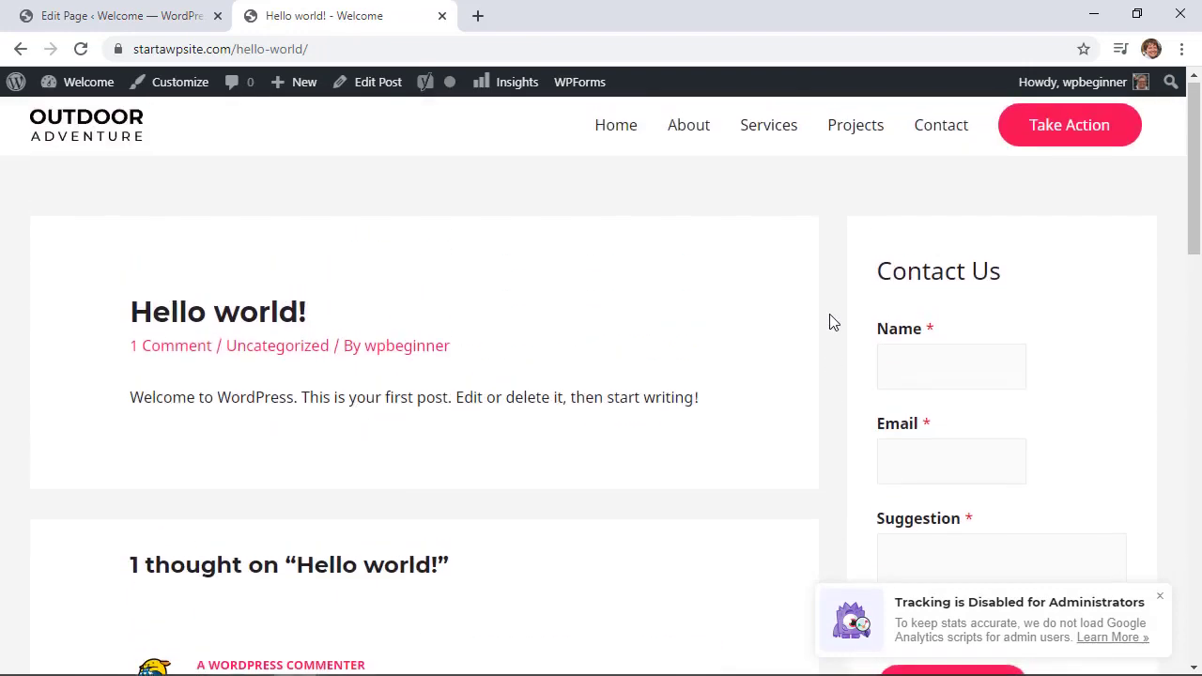